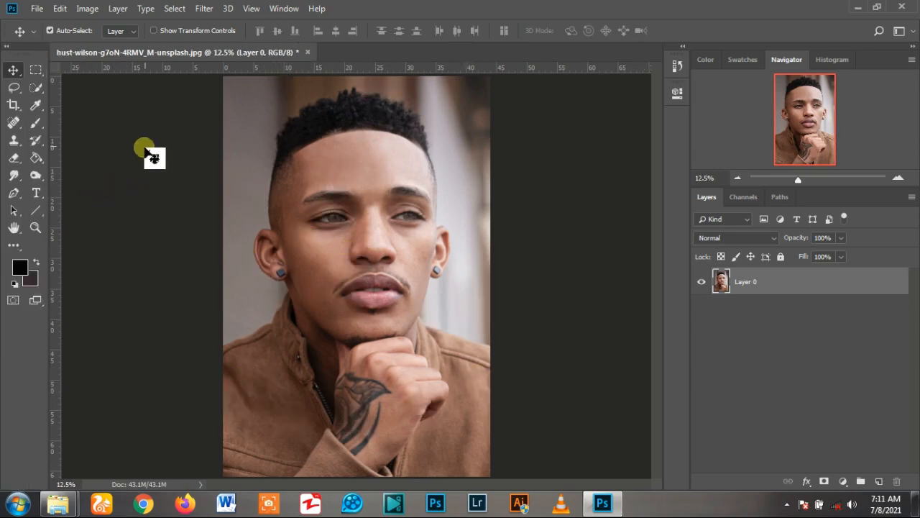
Step: Select the man with the Quick Selection tool and mask out the background on Layer 0
left_click(33, 93)
left_click(68, 89)
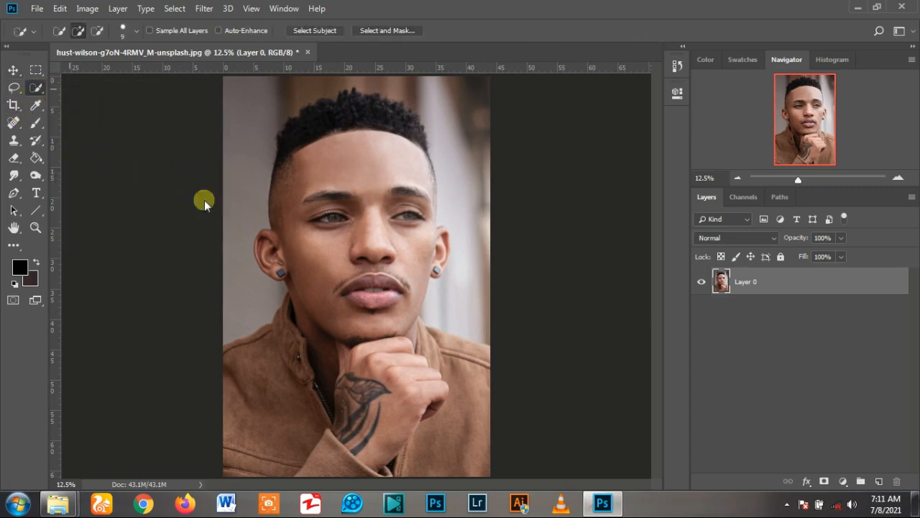
left_click_drag(391, 383, 412, 397)
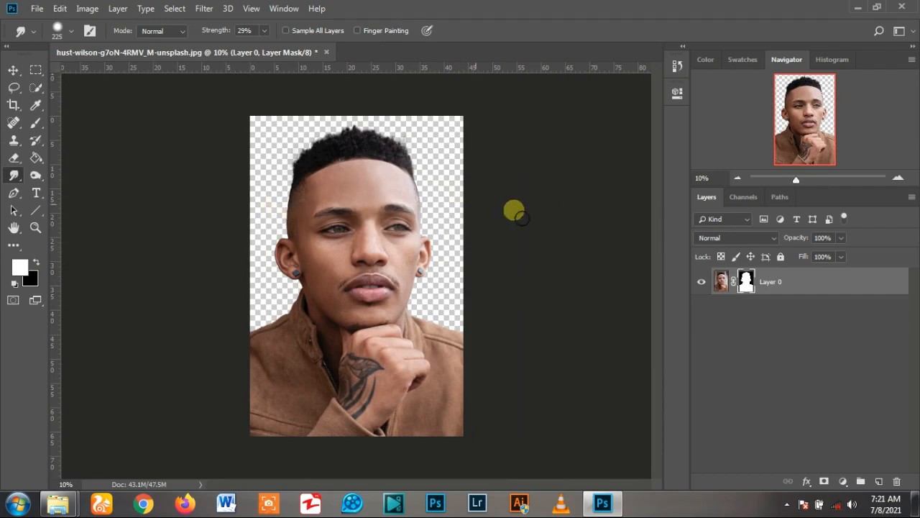
Step: Add a Solid Color fill layer in black (000000) and place it beneath Layer 0
left_click(844, 486)
left_click(851, 248)
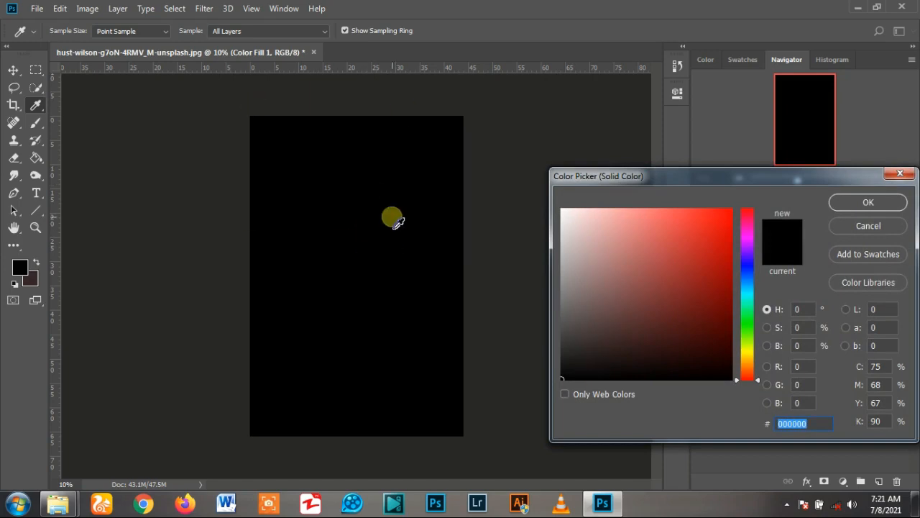
left_click(868, 203)
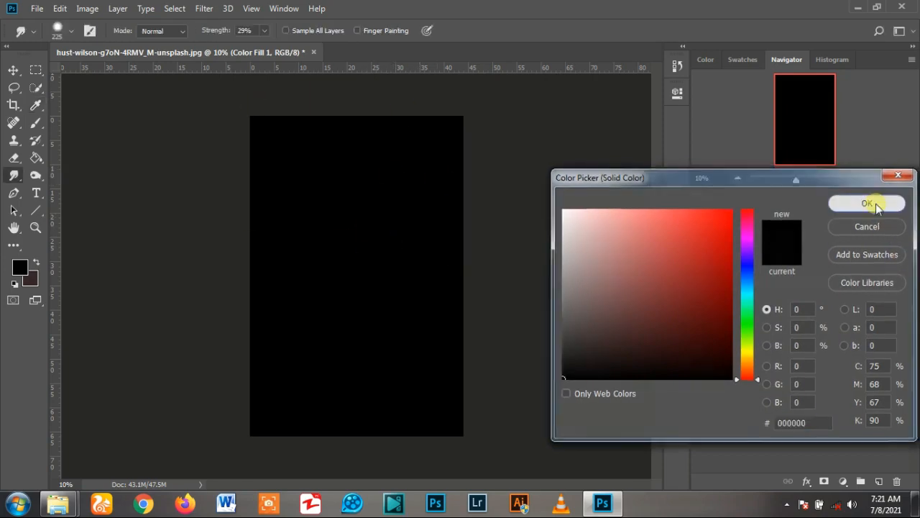
left_click_drag(834, 290, 829, 327)
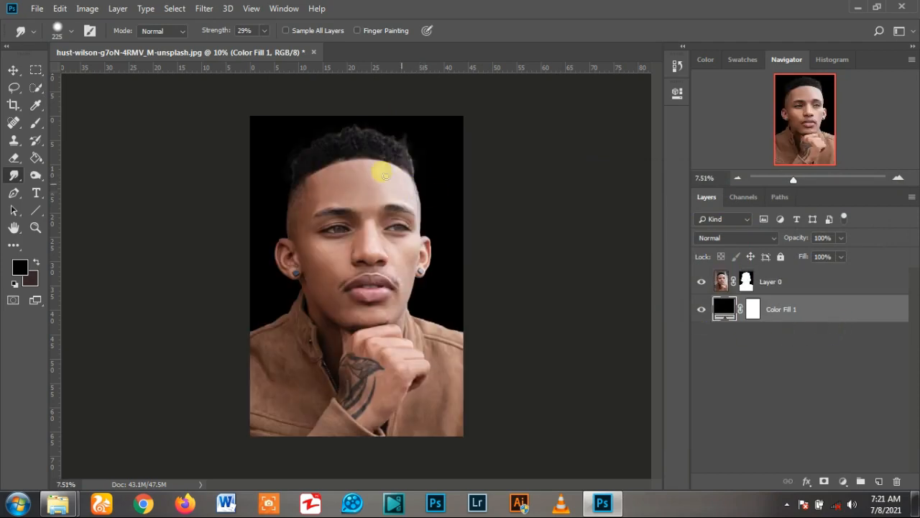
Step: Add a new empty layer above Layer 0 for retouching the edge of the hair
scroll(363, 267, "down", 2)
scroll(353, 96, "up", 4)
scroll(368, 99, "up", 3)
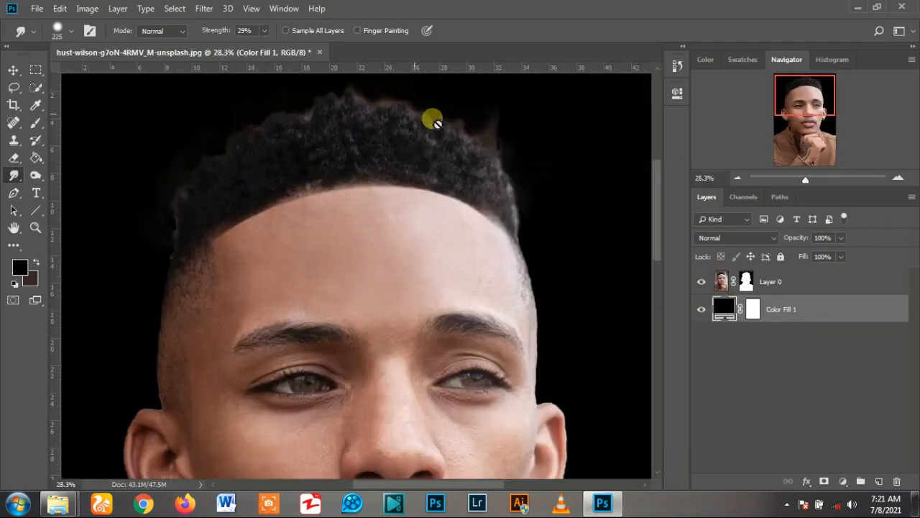
scroll(431, 117, "down", 1)
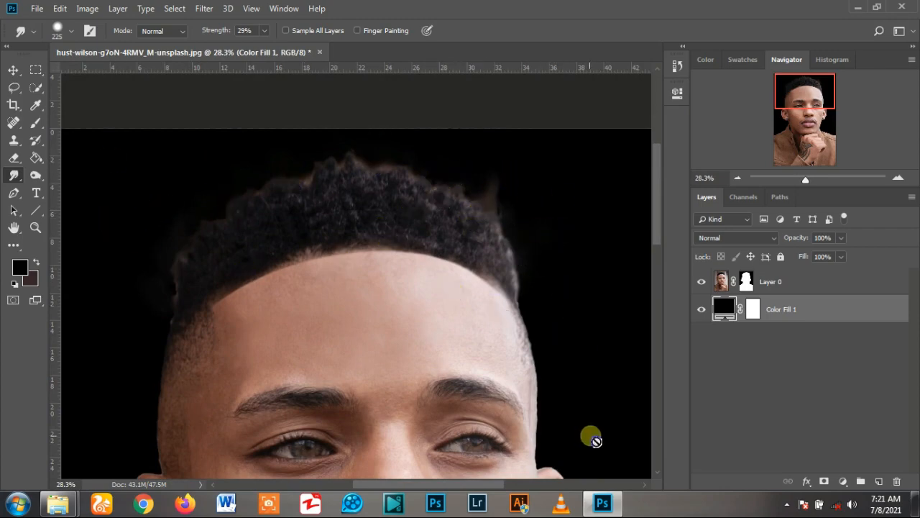
scroll(331, 275, "down", 3)
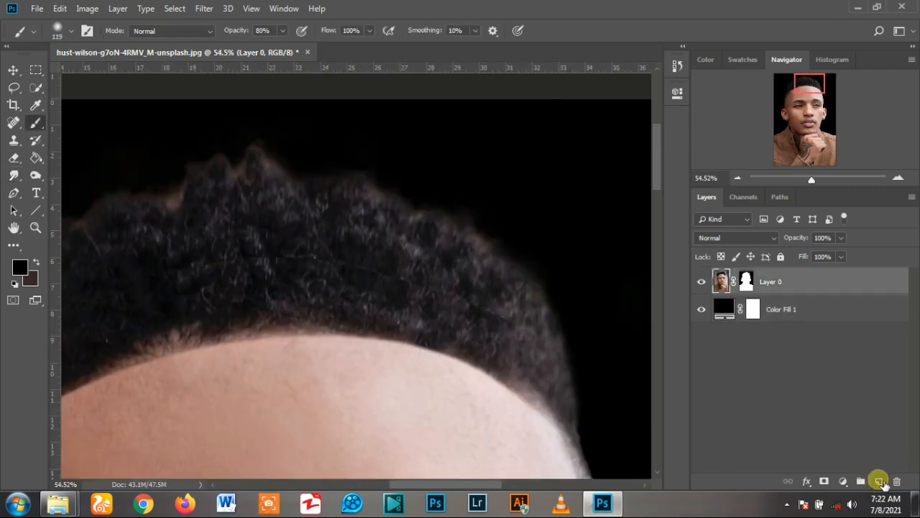
left_click(879, 481)
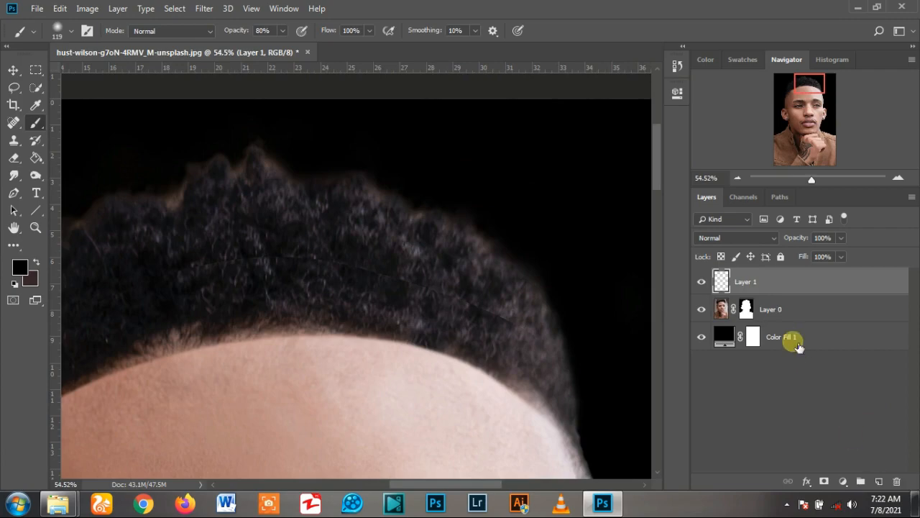
Step: Sample hair texture from Layer 0 with the Clone Stamp tool and stamp it onto Layer 1 at the upper hair edge
left_click(791, 309)
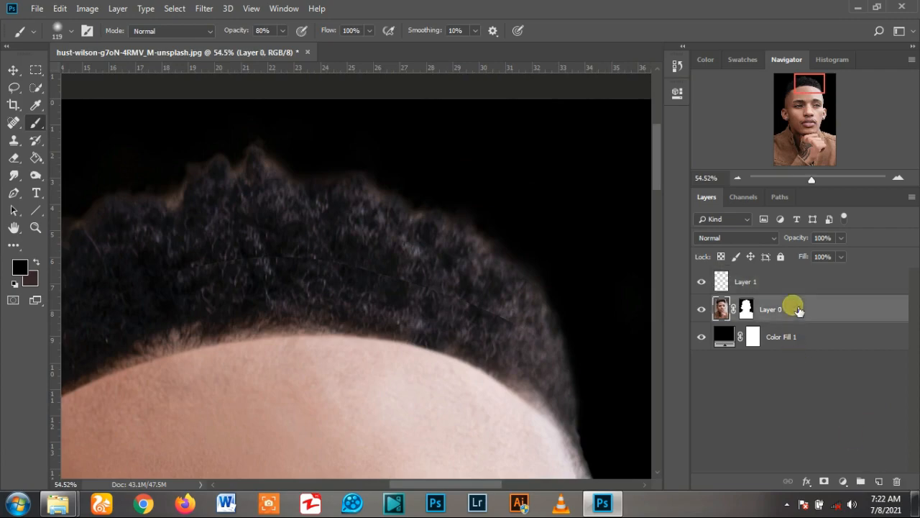
left_click(14, 141)
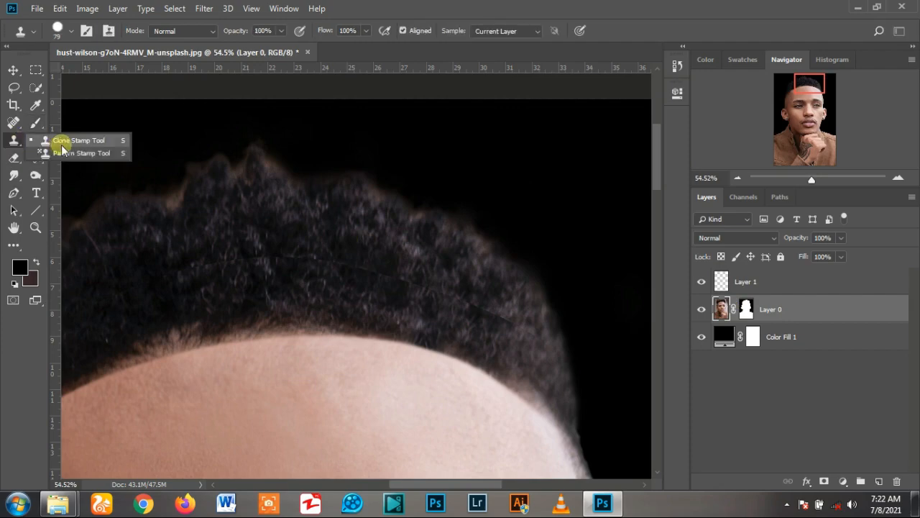
left_click(64, 138)
scroll(181, 251, "up", 2)
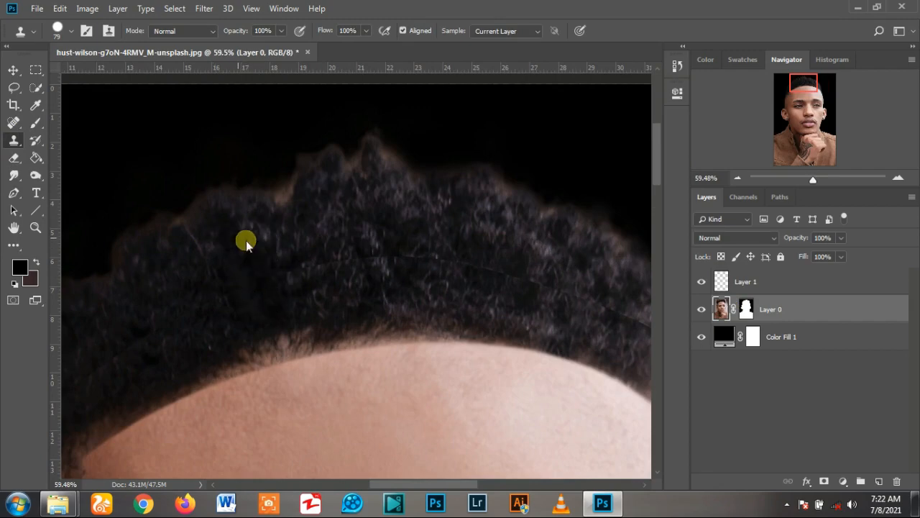
left_click_drag(244, 240, 427, 334)
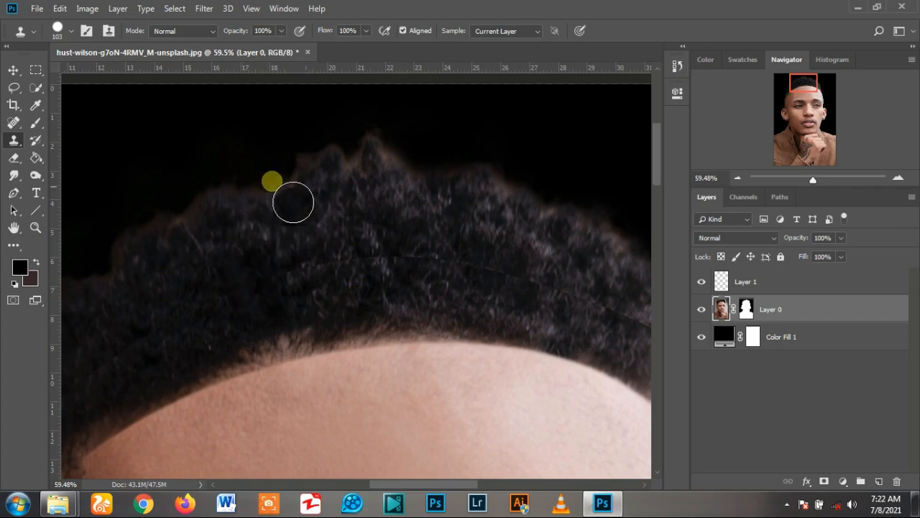
left_click(772, 287)
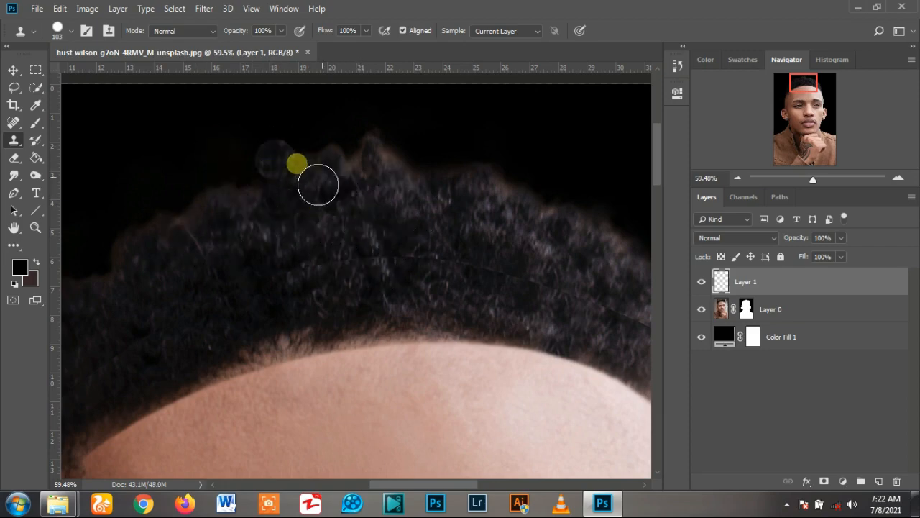
Step: Try to clip Layer 1 to the portrait layer below it
right_click(805, 283)
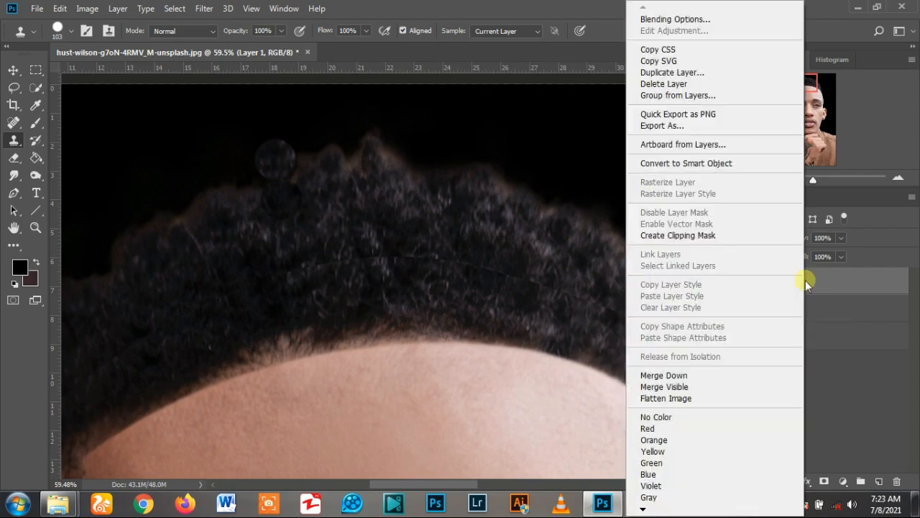
left_click(728, 235)
Step: Sample hair from Layer 0 and clone it onto Layer 1 along the upper-left hair edge at 61% opacity
scroll(175, 363, "up", 2)
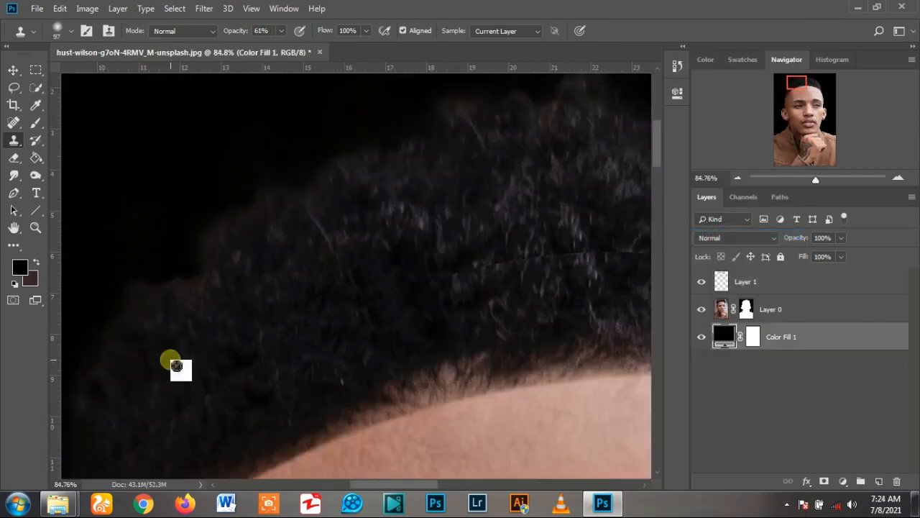
left_click(845, 309)
key("6")
key("1")
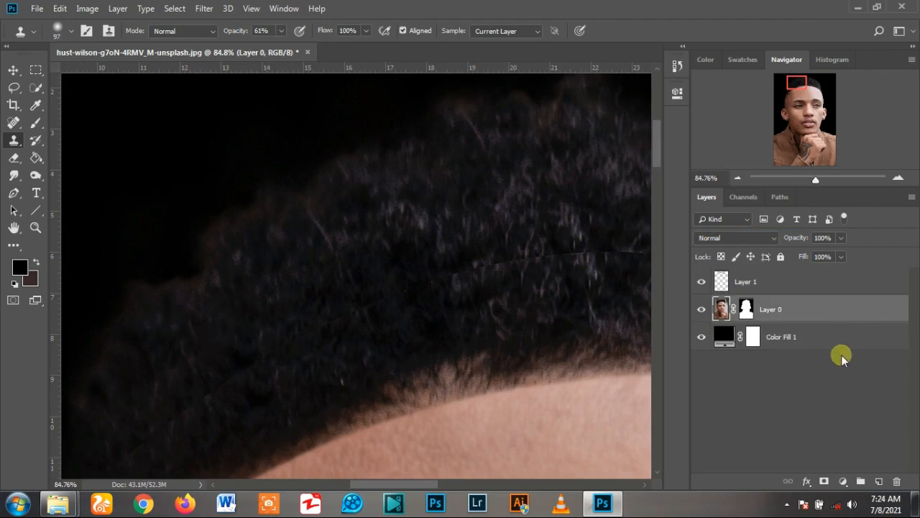
left_click(814, 285)
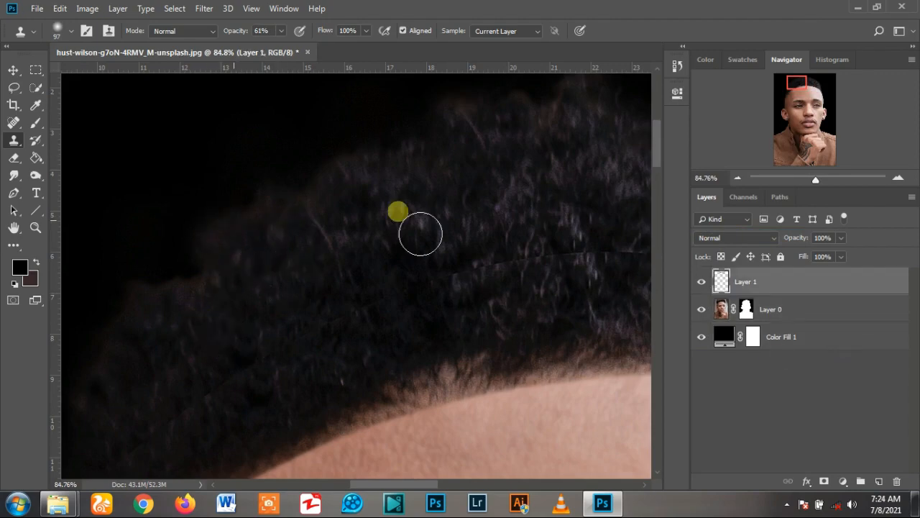
left_click_drag(468, 143, 460, 107)
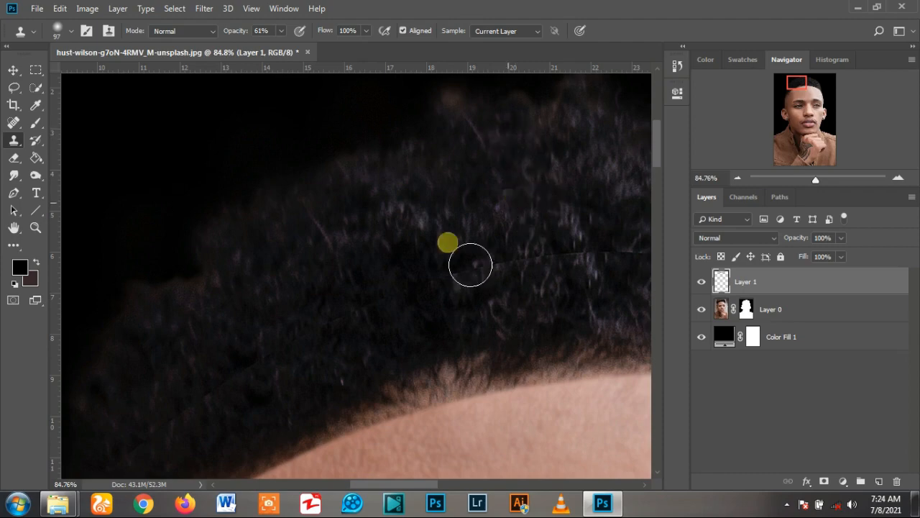
Step: Resample hair from Layer 0 and clone it onto Layer 1 down the left side of the hair outline
left_click(818, 307)
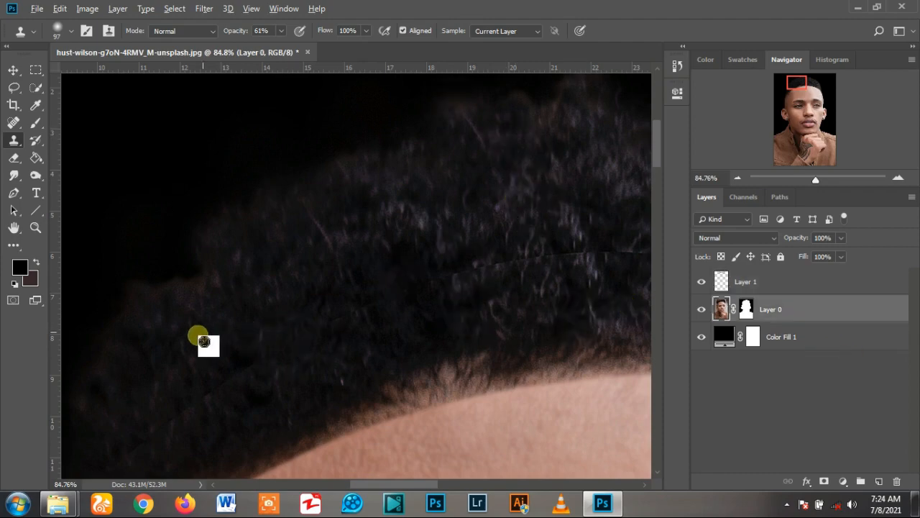
left_click(867, 284)
scroll(247, 335, "down", 2)
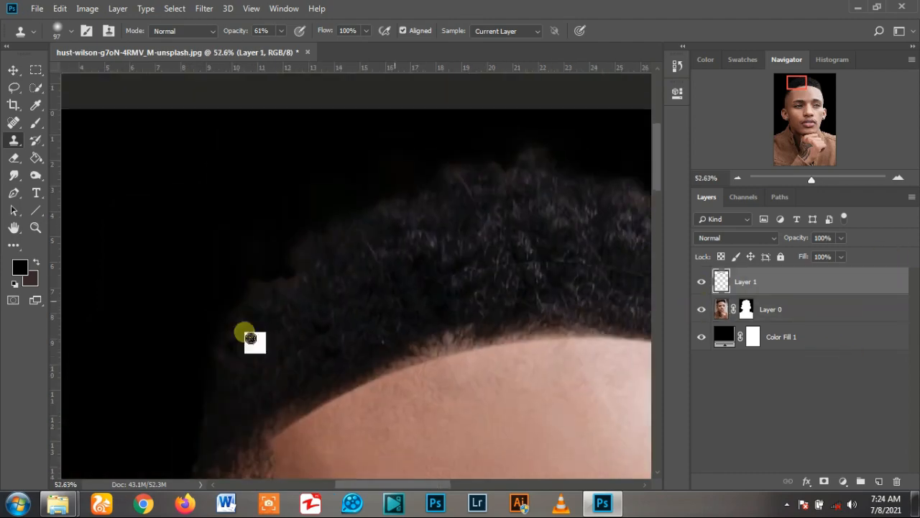
scroll(185, 355, "up", 1)
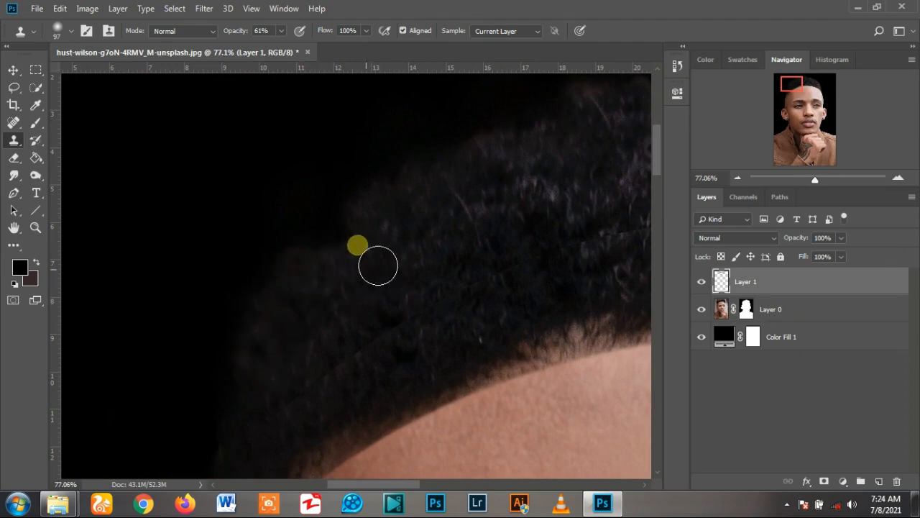
mouse_move(376, 267)
left_mouse_down()
mouse_move(417, 246)
mouse_move(263, 390)
left_mouse_up()
Step: Duplicate the masked portrait layer, Layer 0
scroll(384, 164, "down", 15)
scroll(181, 158, "up", 4)
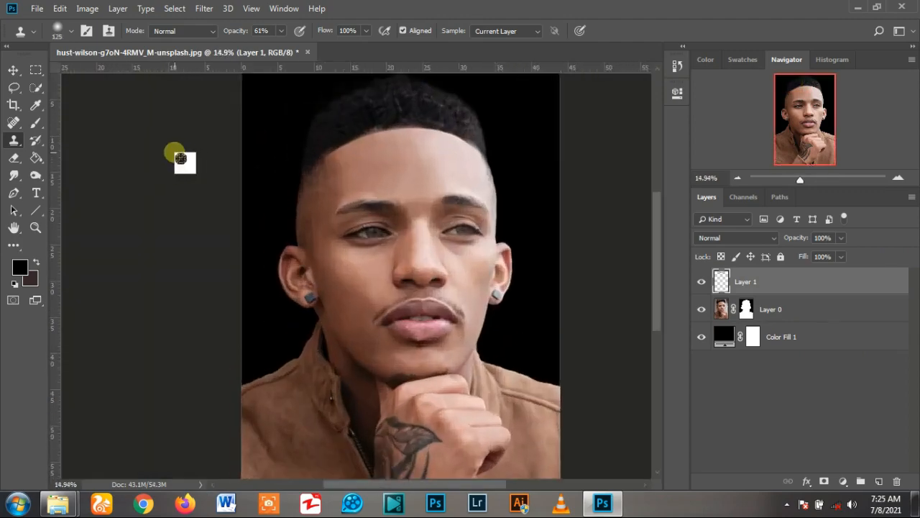
scroll(272, 163, "down", 4)
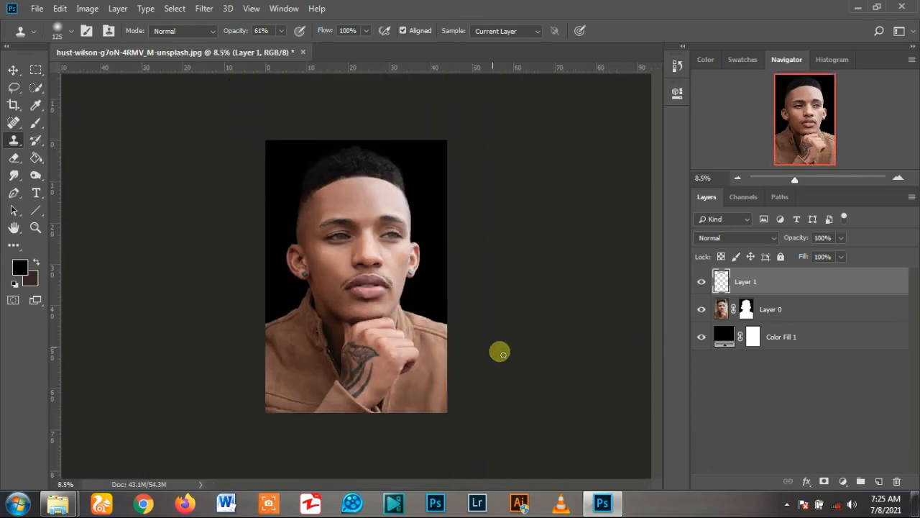
scroll(319, 150, "up", 4)
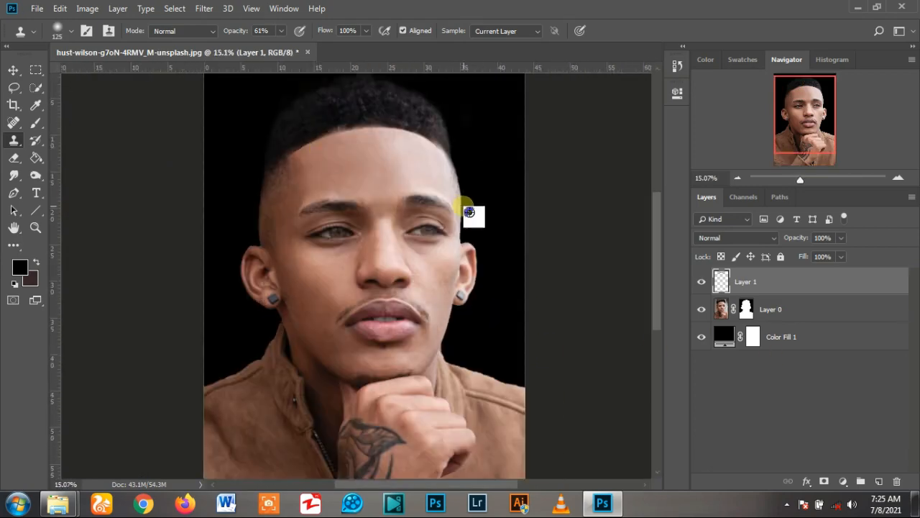
scroll(478, 216, "down", 4)
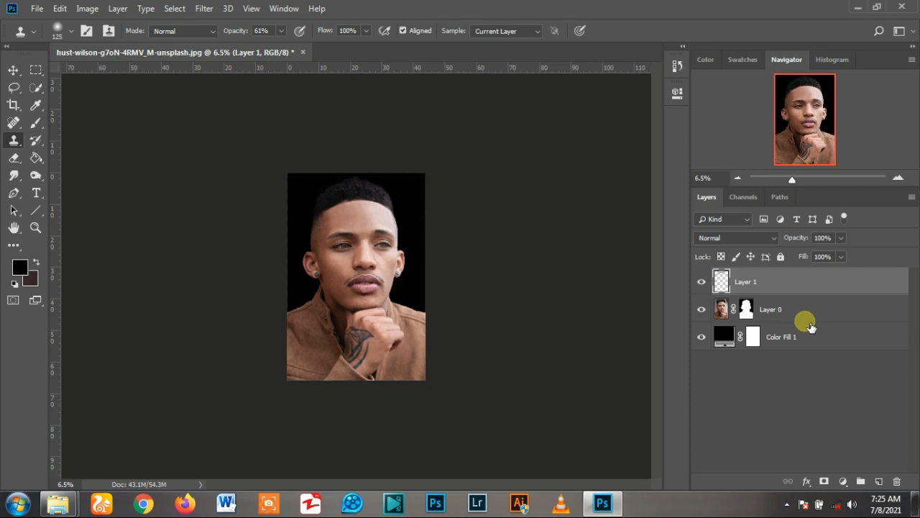
left_click(814, 310)
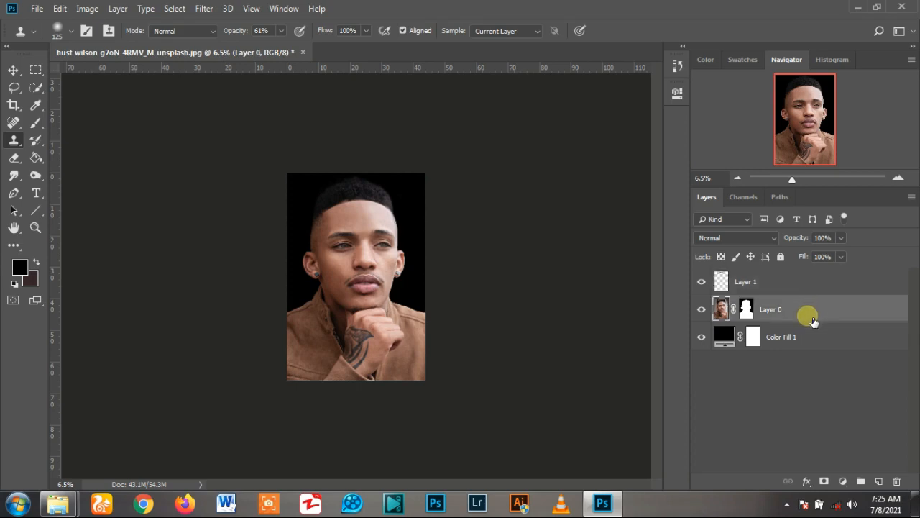
key("ctrl+j")
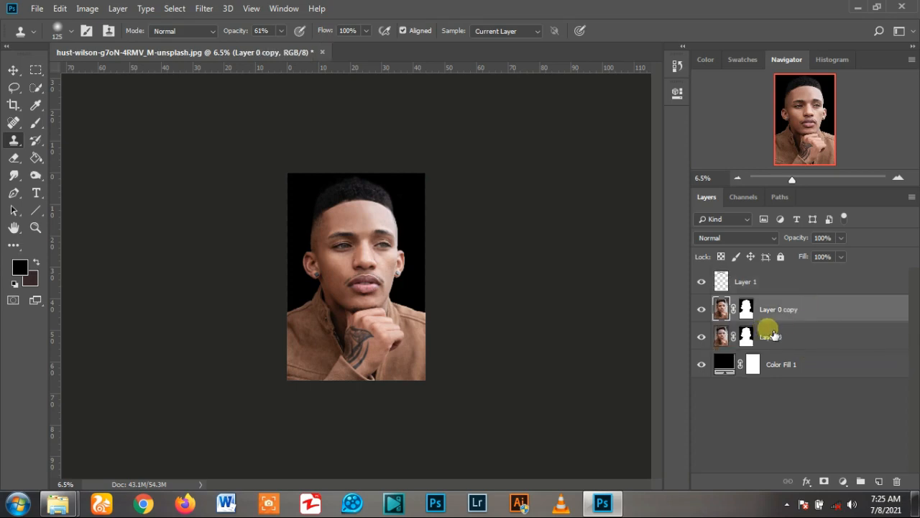
Step: Rename the original Layer 0 as backup
double_click(769, 335)
type("back")
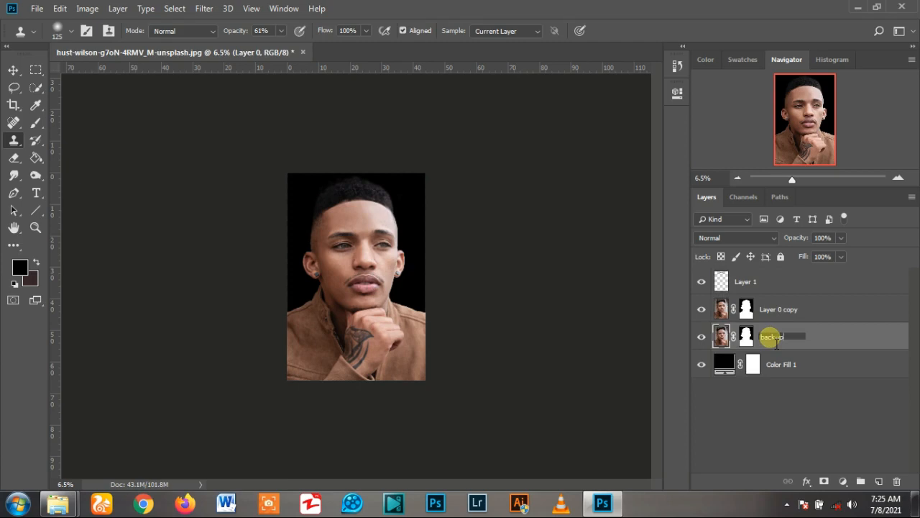
type("up")
left_click(762, 418)
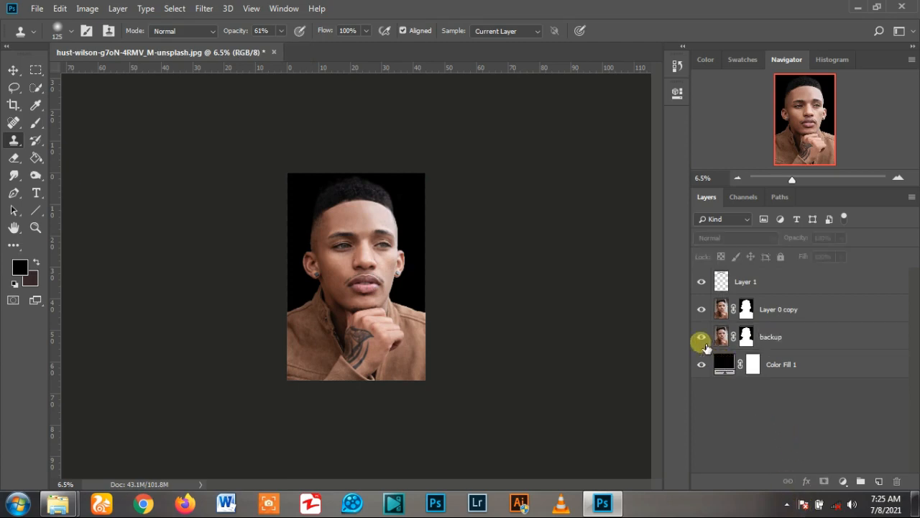
Step: Hide the backup layer and move it beneath the Color Fill 1 layer
left_click_drag(783, 333, 786, 410)
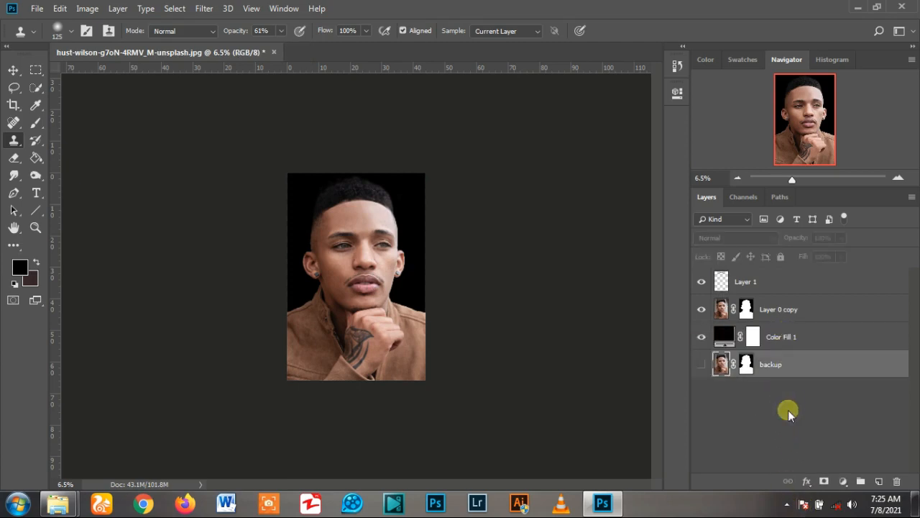
left_click(799, 376)
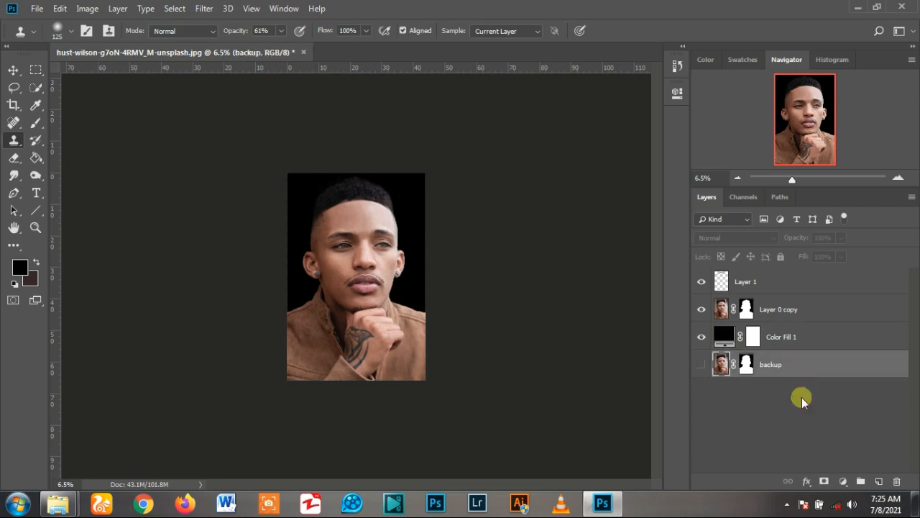
Step: Convert Layer 1 and Layer 0 copy together into a smart object
left_click(784, 323)
left_click(750, 284, "shift")
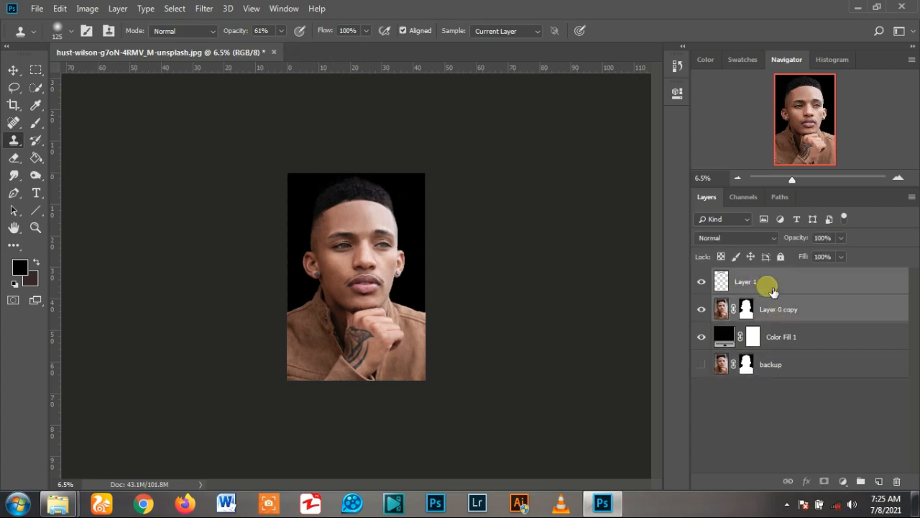
left_click(911, 199)
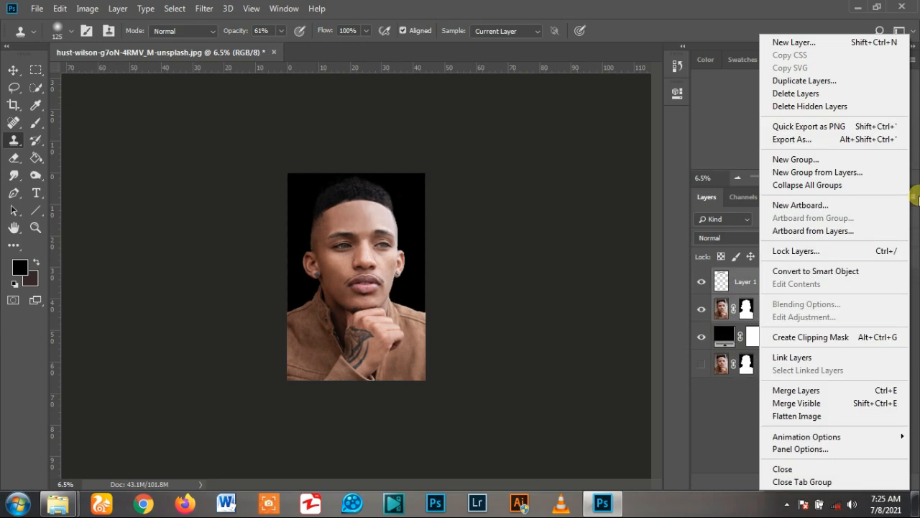
left_click(838, 267)
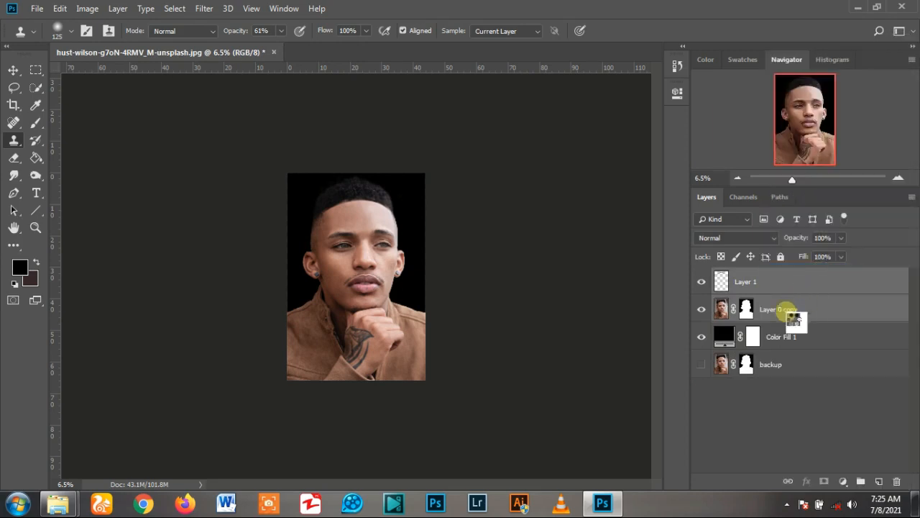
Step: Convert the Layer 1 smart object and the Color Fill 1 layer together into one smart object
left_click(790, 311, "ctrl")
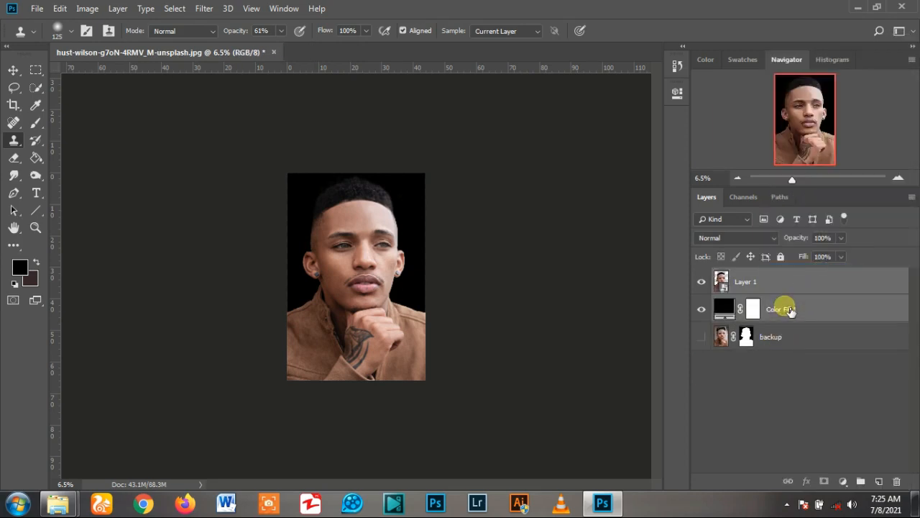
right_click(794, 305)
key("Escape")
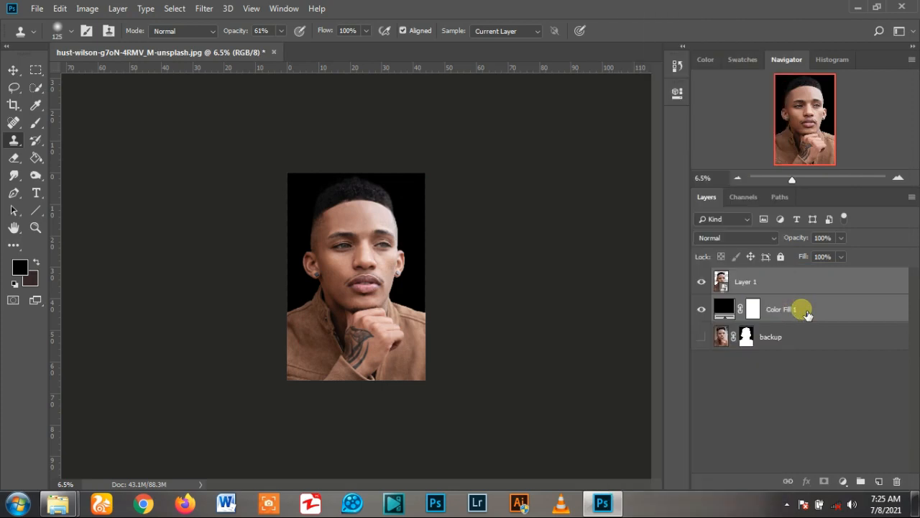
left_click(911, 198)
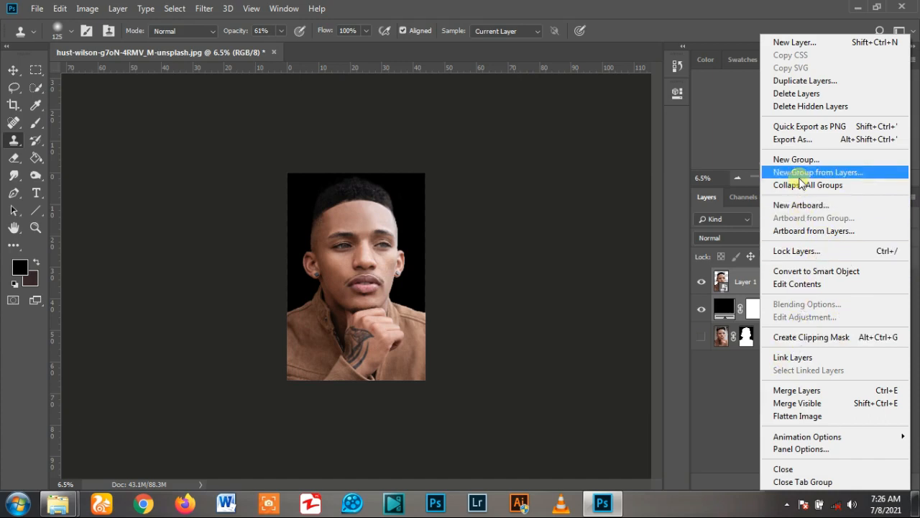
left_click(834, 274)
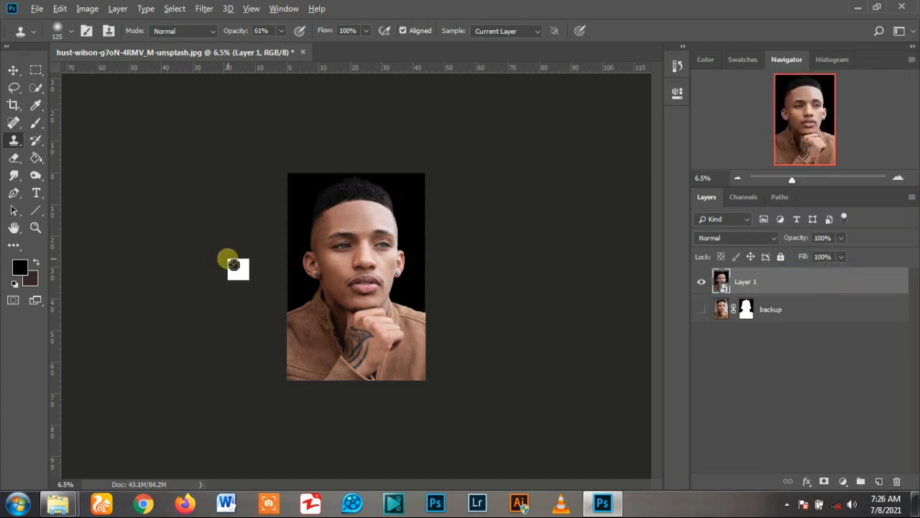
Step: Duplicate the combined Layer 1 smart object twice
scroll(230, 261, "up", 4)
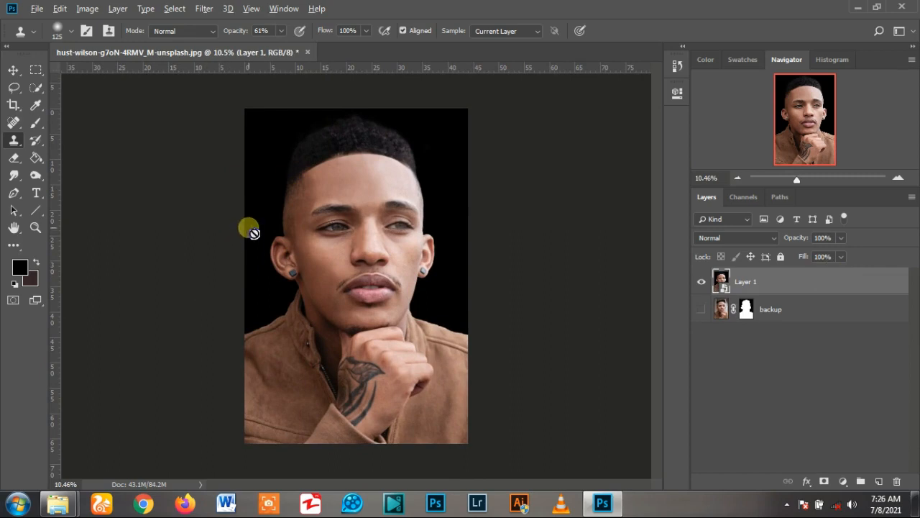
scroll(254, 233, "down", 1)
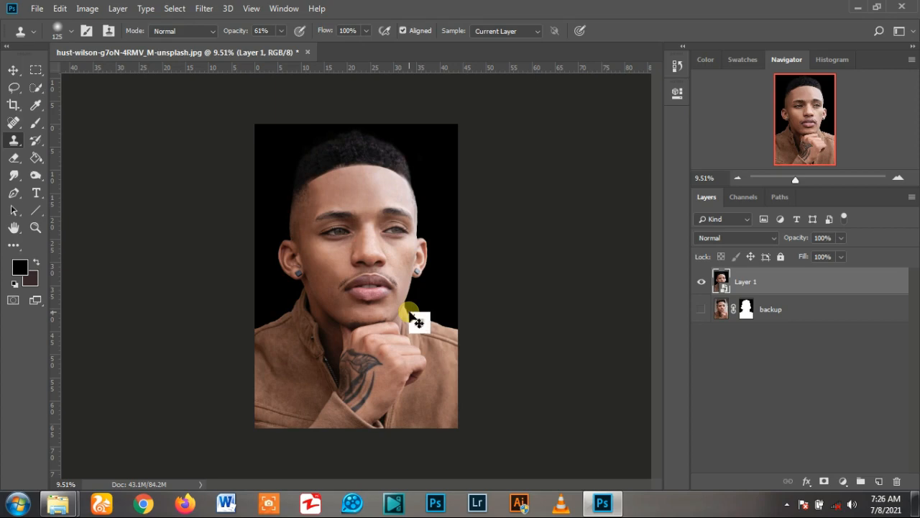
key("ctrl+j")
key("ctrl+j")
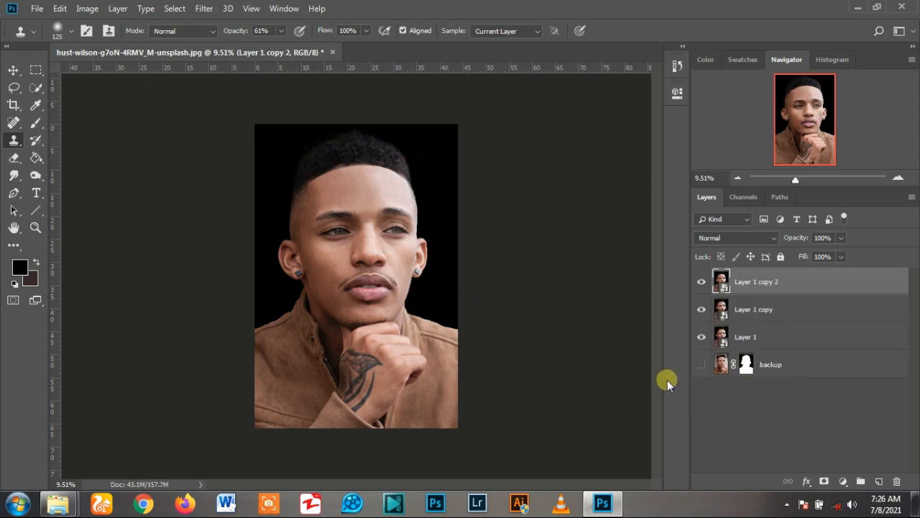
Step: Rename Layer 1 as red, Layer 1 copy as blue and Layer 1 copy 2 as overlay
left_click(745, 338)
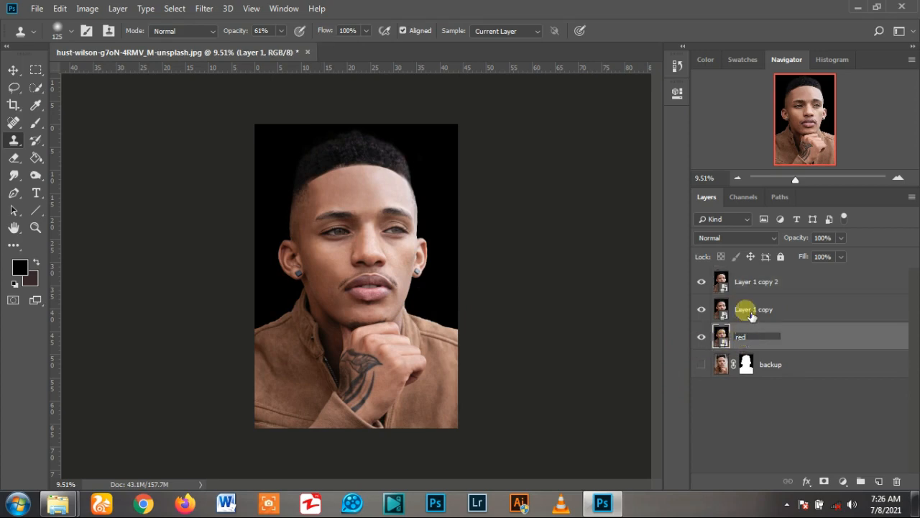
type("red")
left_click(751, 311)
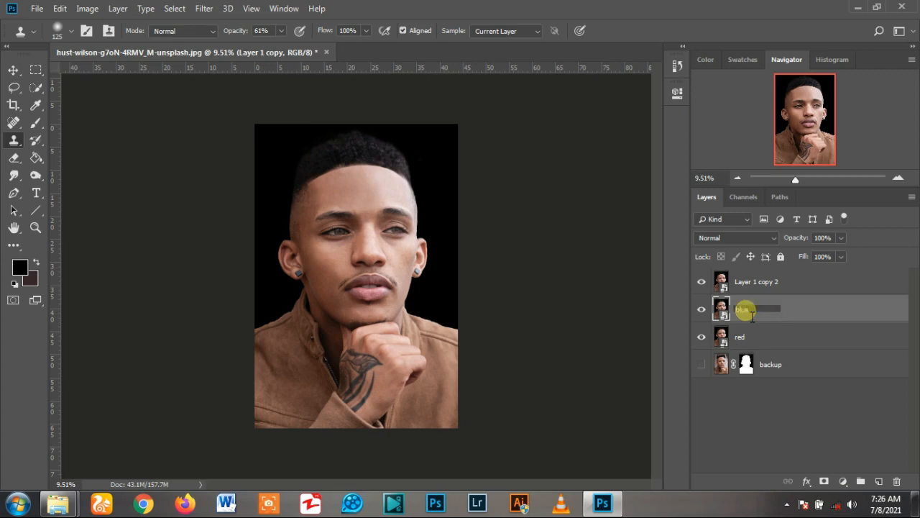
left_click(760, 279)
double_click(765, 282)
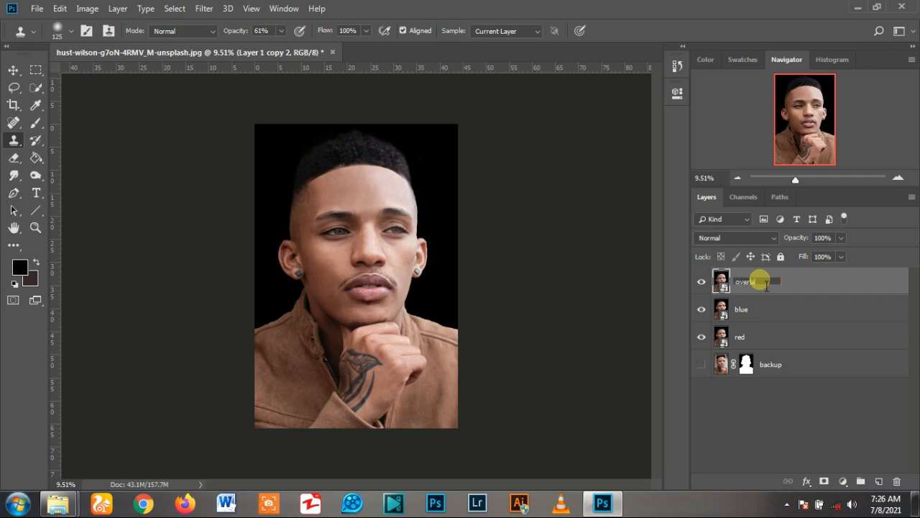
left_click(770, 364)
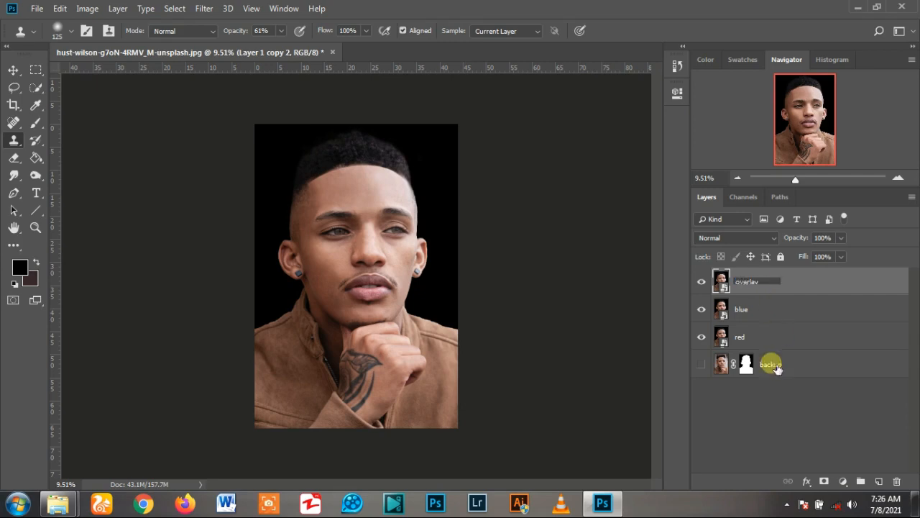
left_click(729, 433)
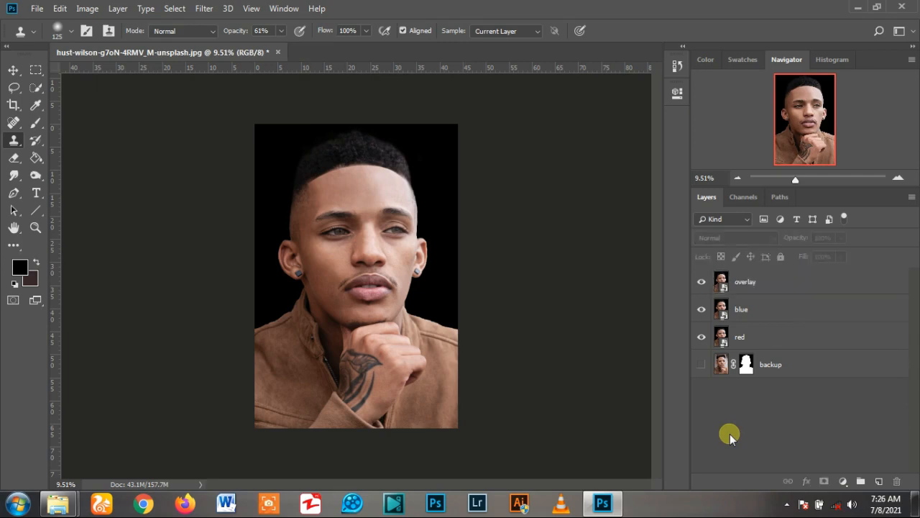
Step: Isolate the red layer by hiding the overlay and blue layers
left_click(701, 281)
left_click(702, 309)
left_click(770, 338)
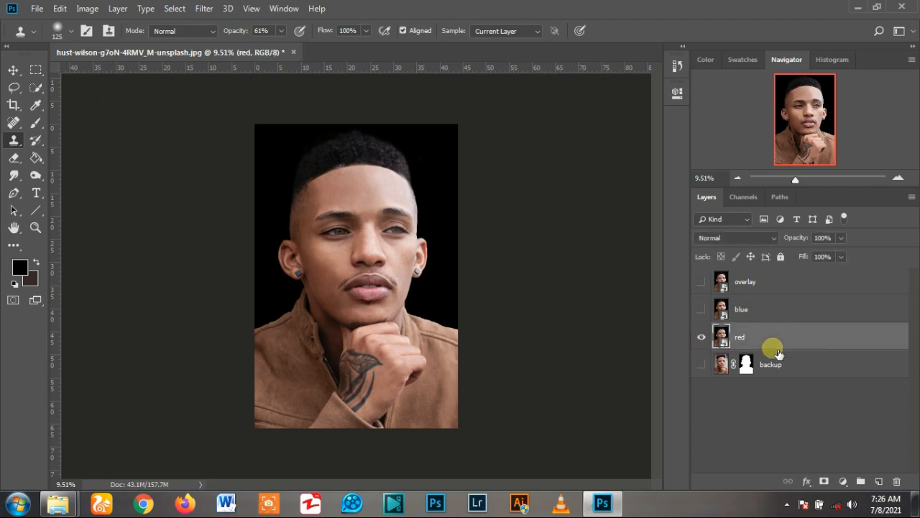
Step: Turn off the G and B channels in the red layer's advanced blending options
double_click(894, 338)
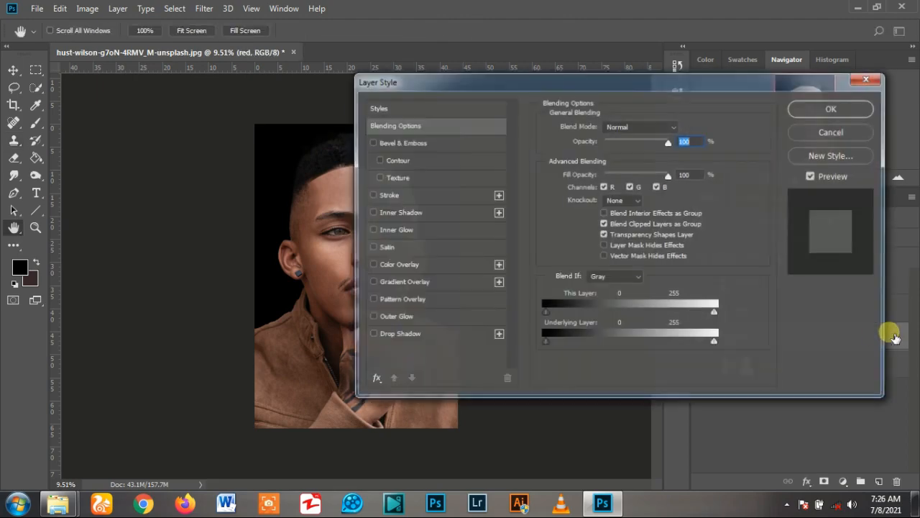
left_click_drag(603, 74, 677, 22)
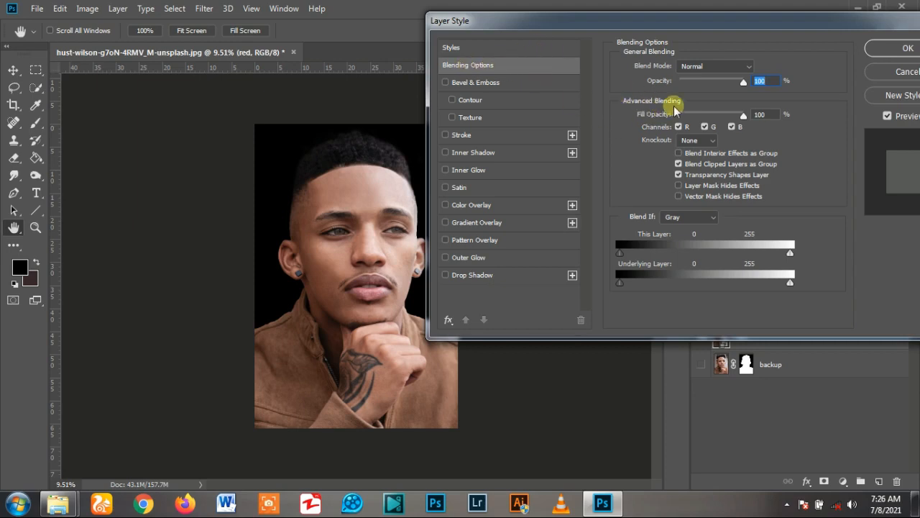
left_click(732, 127)
left_click(705, 127)
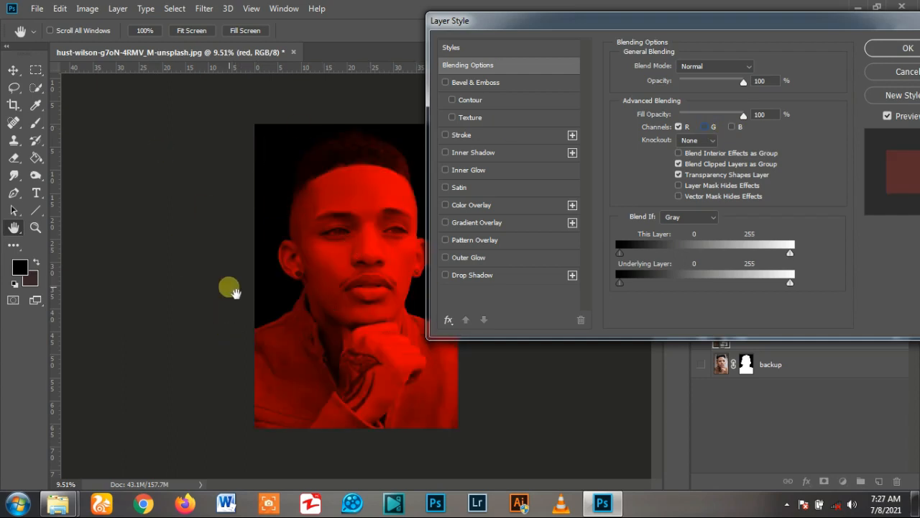
left_click_drag(680, 25, 498, 25)
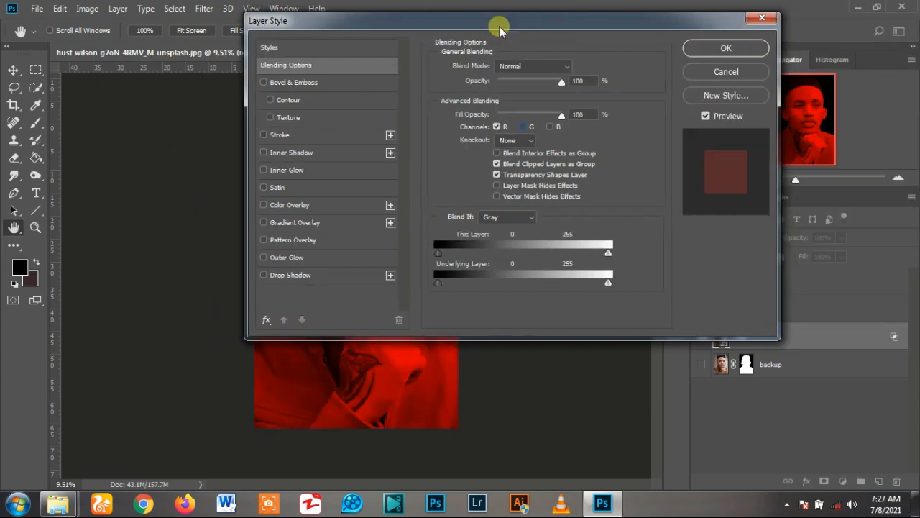
left_click(718, 50)
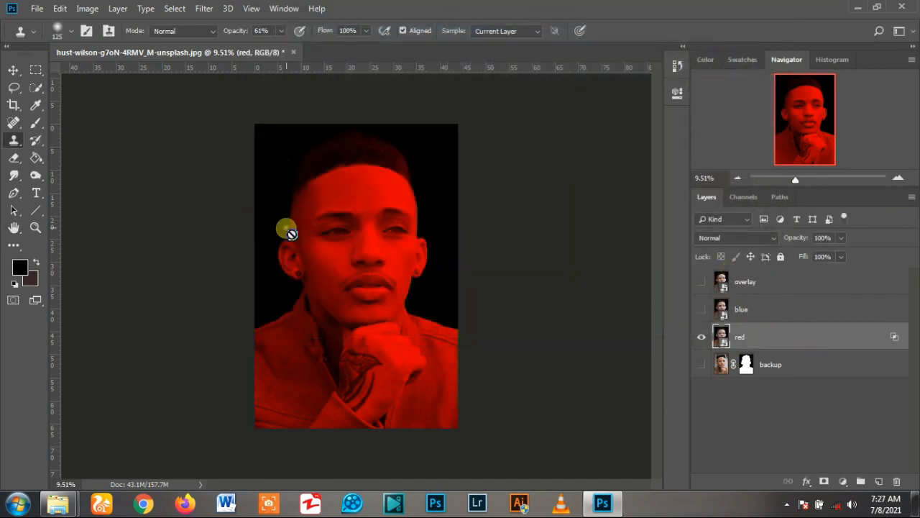
Step: Add a blank layer above the red layer and convert the two together into a smart object
left_click(12, 70)
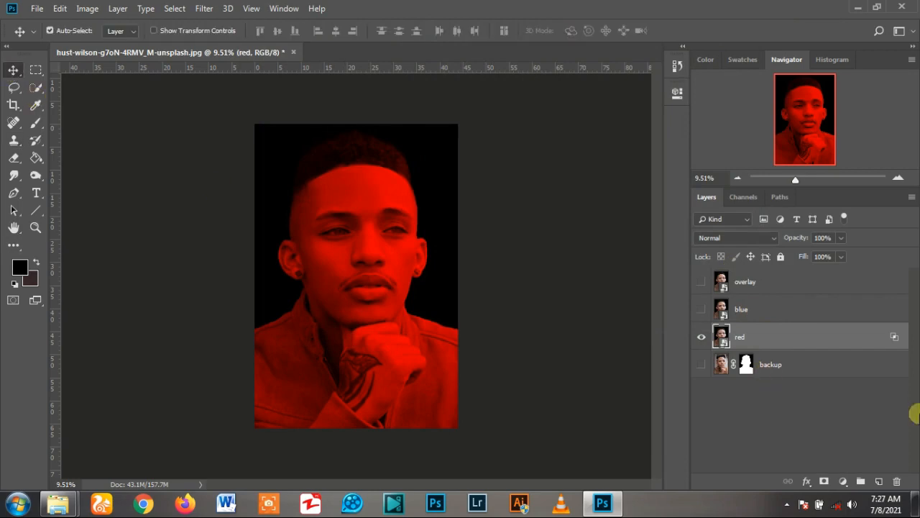
left_click(878, 482)
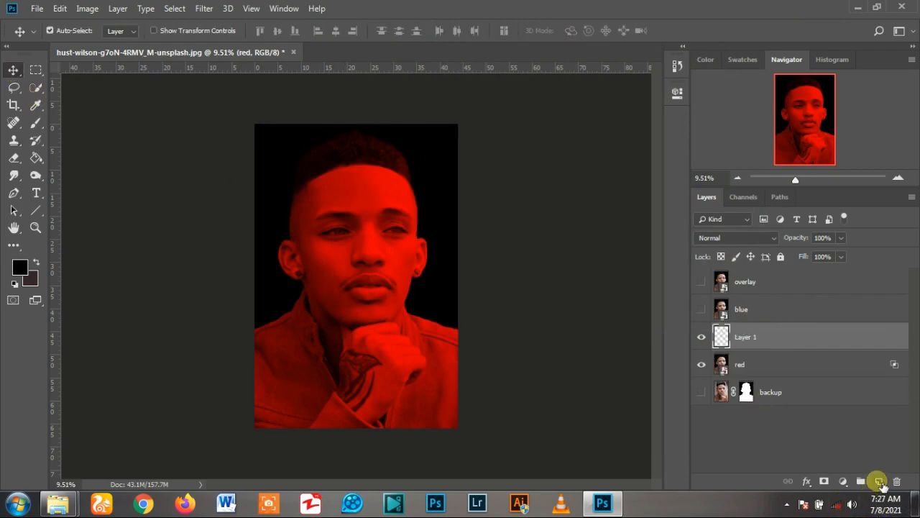
left_click(827, 364, "shift")
left_click(912, 199)
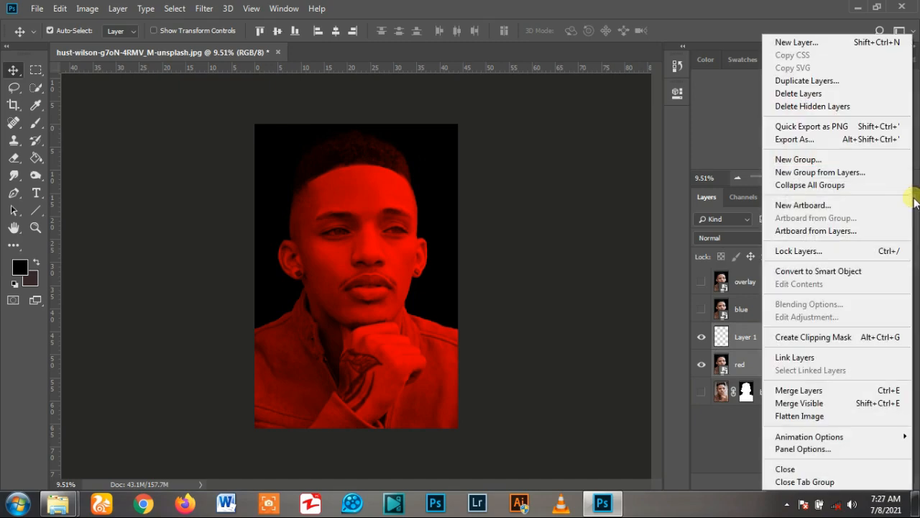
left_click(855, 273)
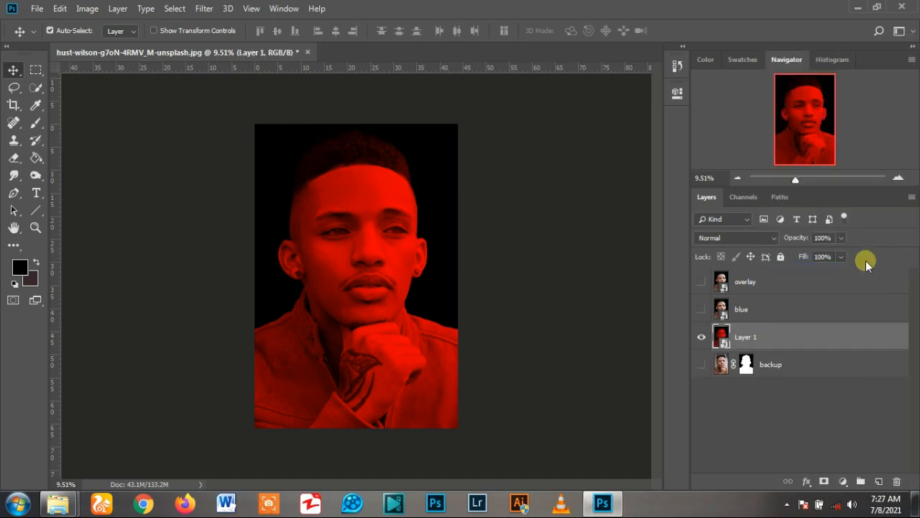
Step: Show the blue layer and hide the red-tinted Layer 1
left_click(701, 309)
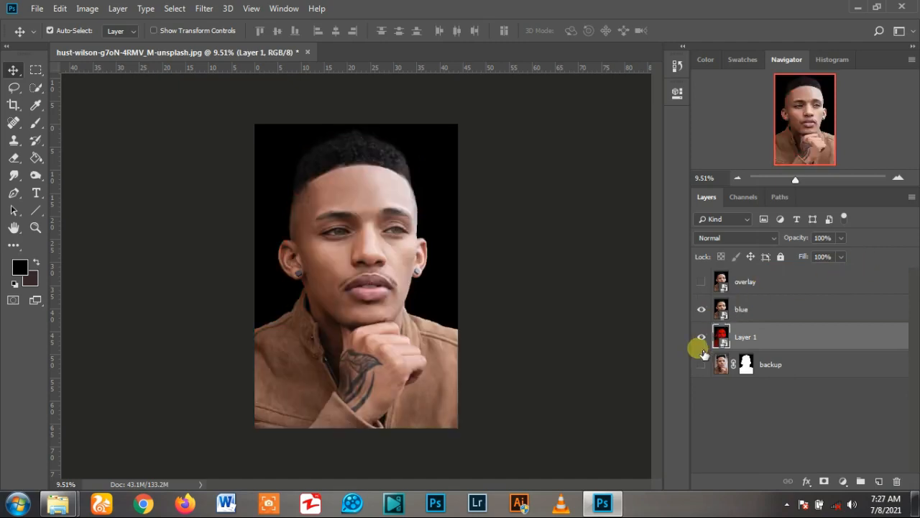
left_click(701, 337)
left_click(759, 310)
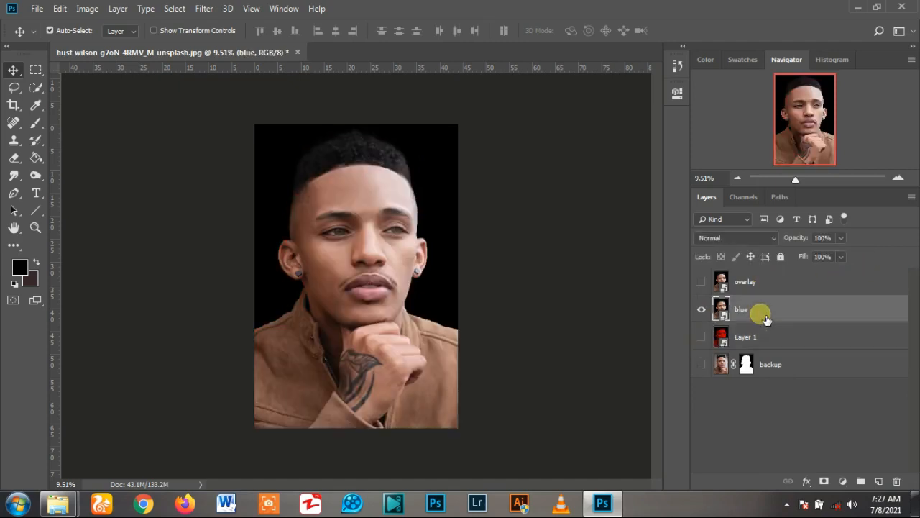
Step: Turn off the R channel in the blue layer's advanced blending options
double_click(896, 316)
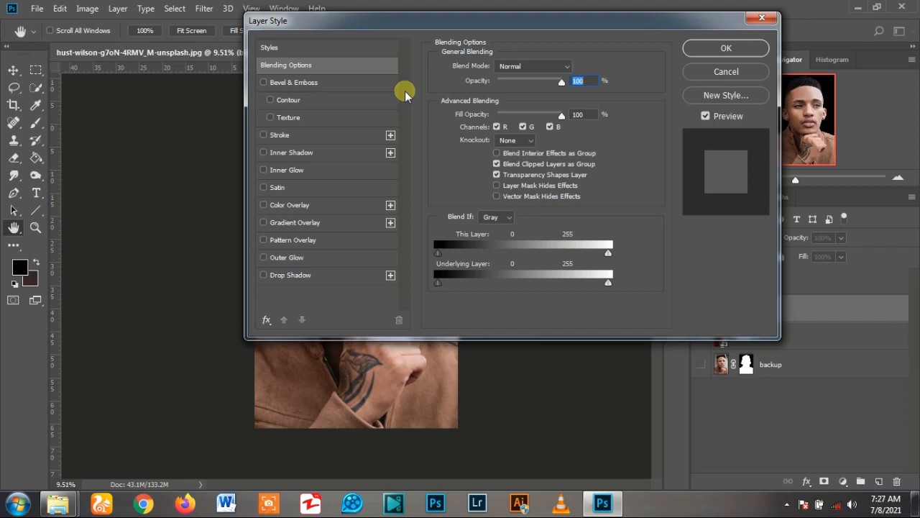
left_click(496, 127)
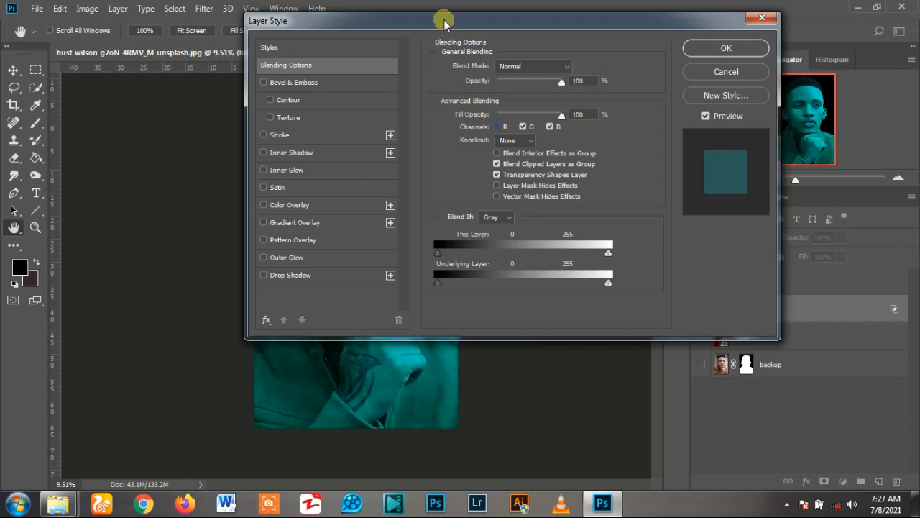
left_click_drag(443, 21, 646, 58)
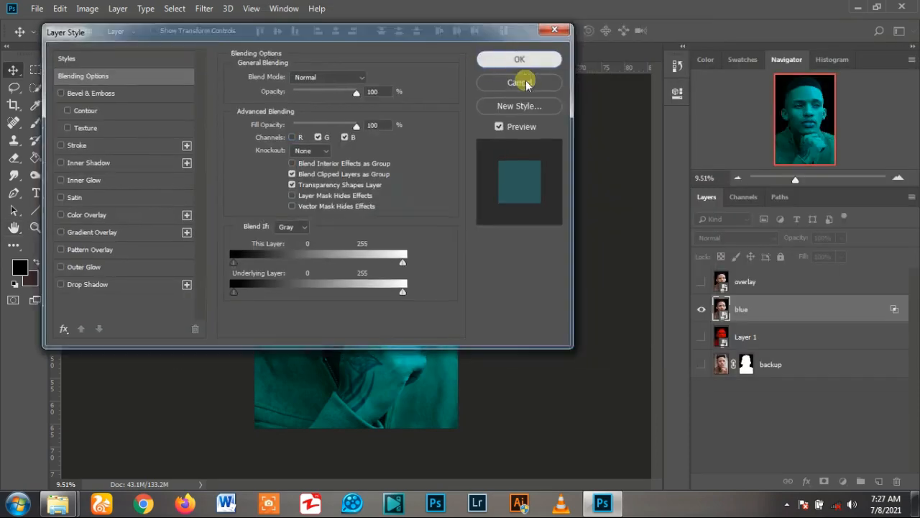
left_click(532, 60)
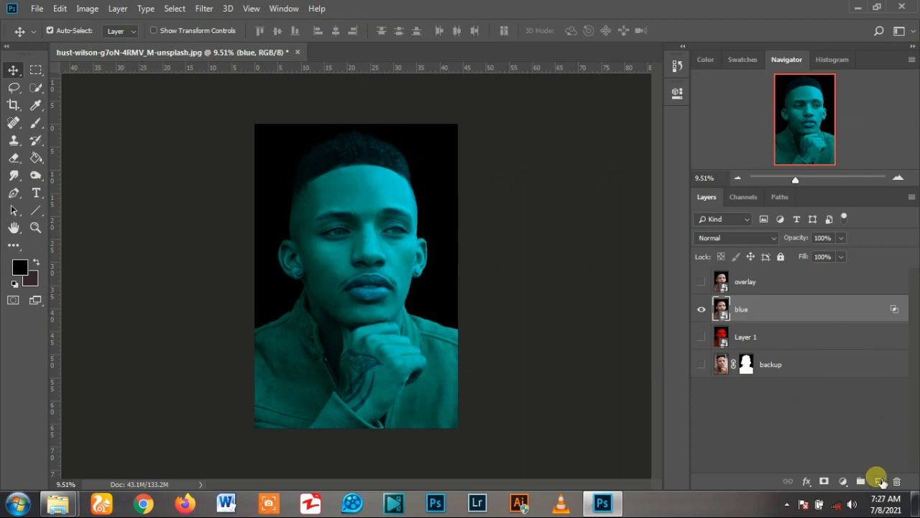
Step: Add a blank layer above the blue layer and convert the two together into a smart object
left_click(879, 480)
left_click(822, 337, "ctrl")
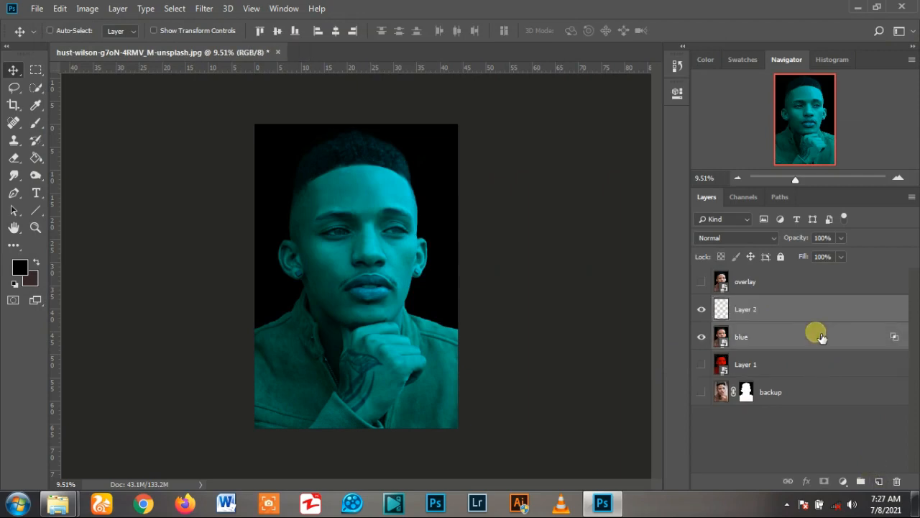
left_click(910, 196)
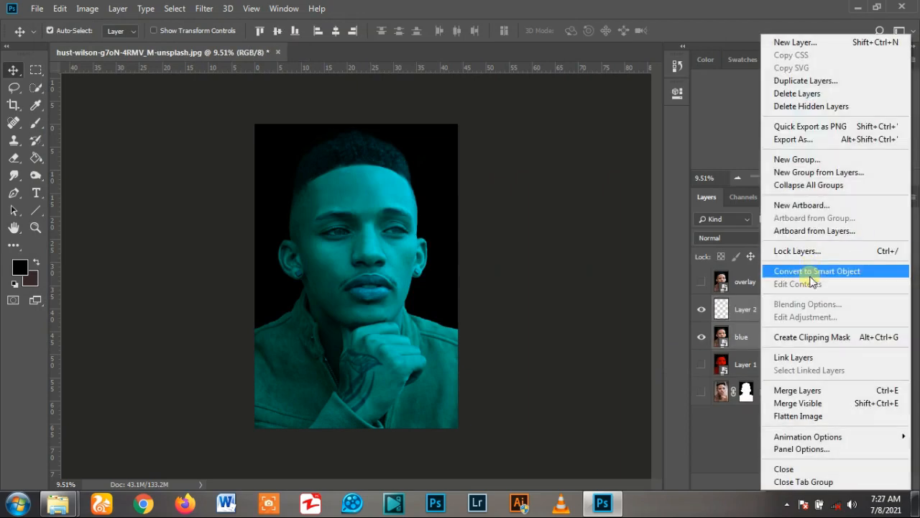
left_click(811, 271)
Step: Make Layer 1 and the overlay layer visible again
left_click_drag(775, 340, 740, 281)
left_click(741, 281)
left_click(701, 336)
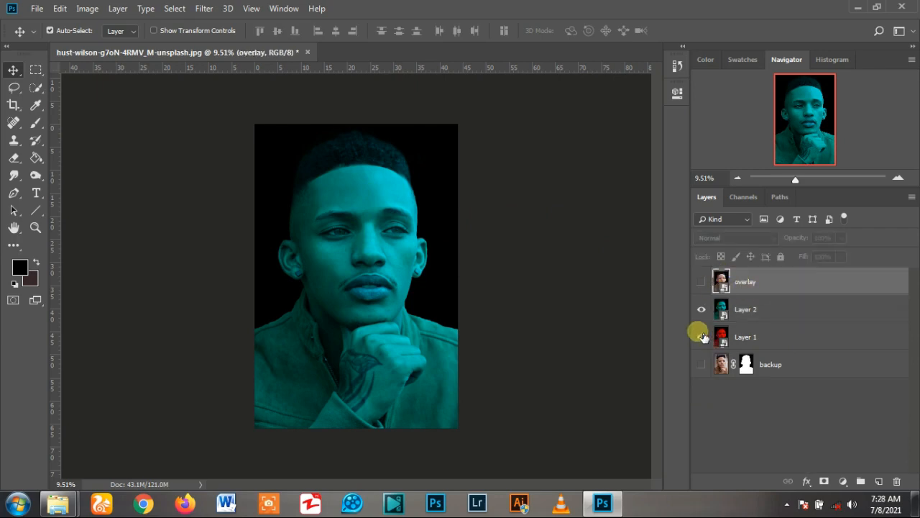
left_click(701, 281)
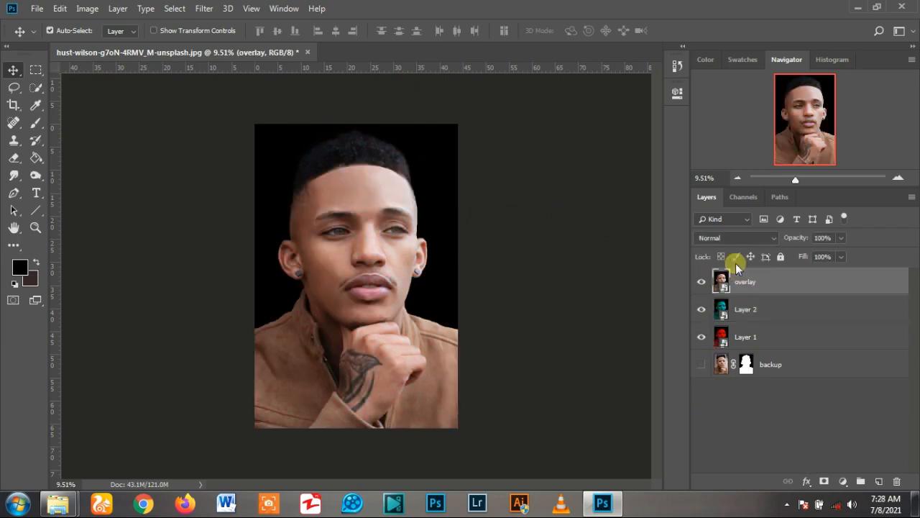
Step: Set the overlay layer's blend mode to Overlay and its opacity to 50%
left_click(728, 238)
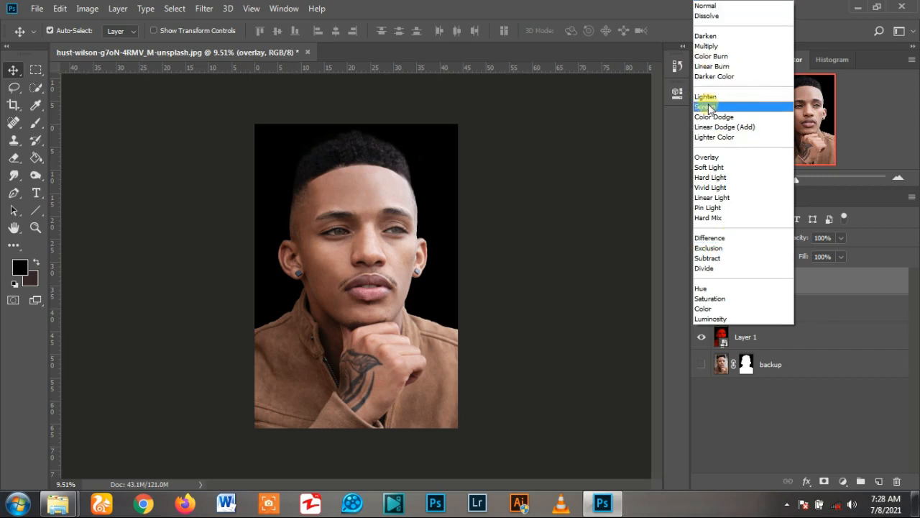
left_click(719, 157)
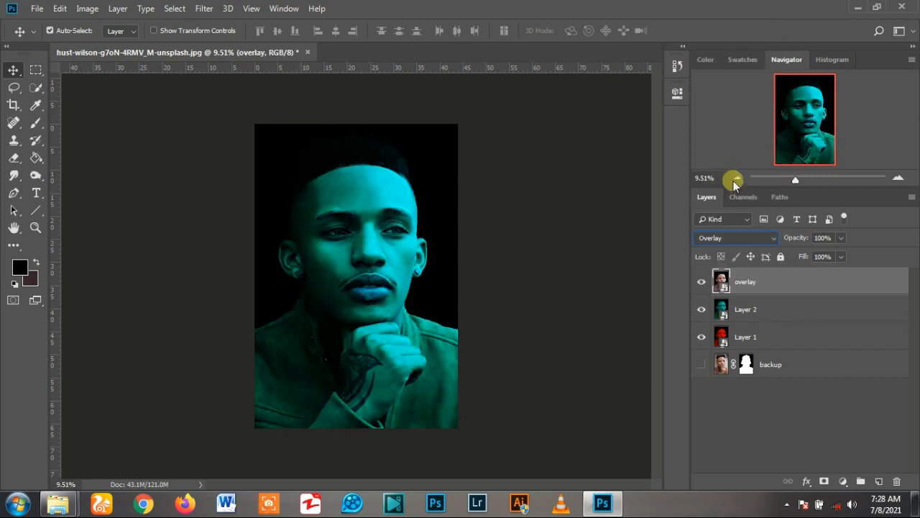
left_click(824, 239)
type("50")
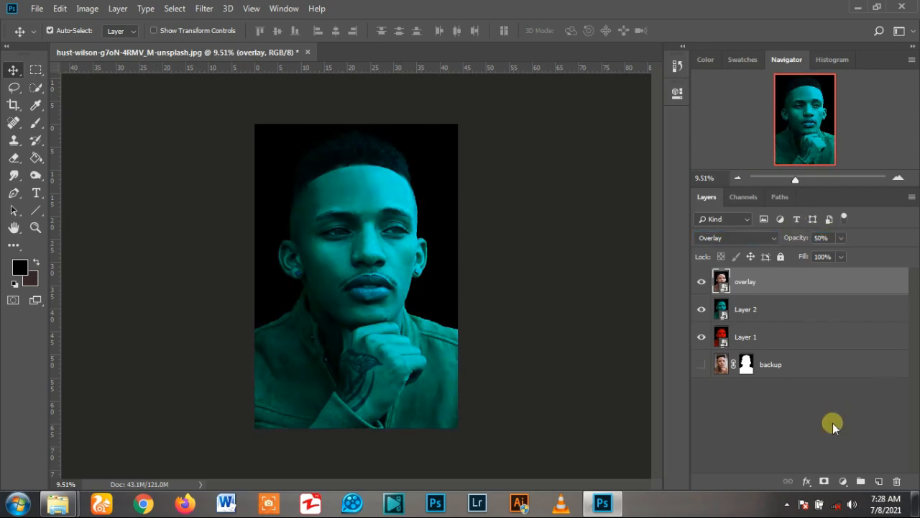
Step: Add a layer mask to Layer 2, the cyan copy of the portrait
left_click(798, 407)
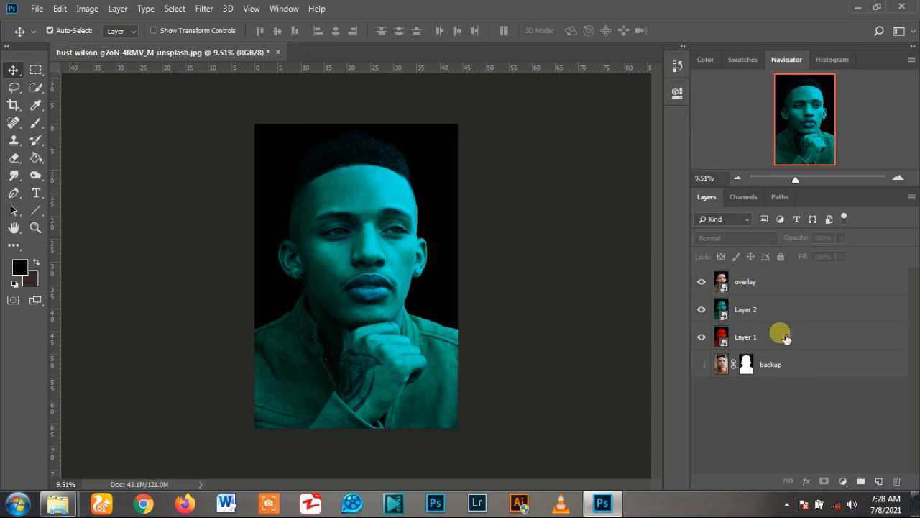
left_click(782, 307)
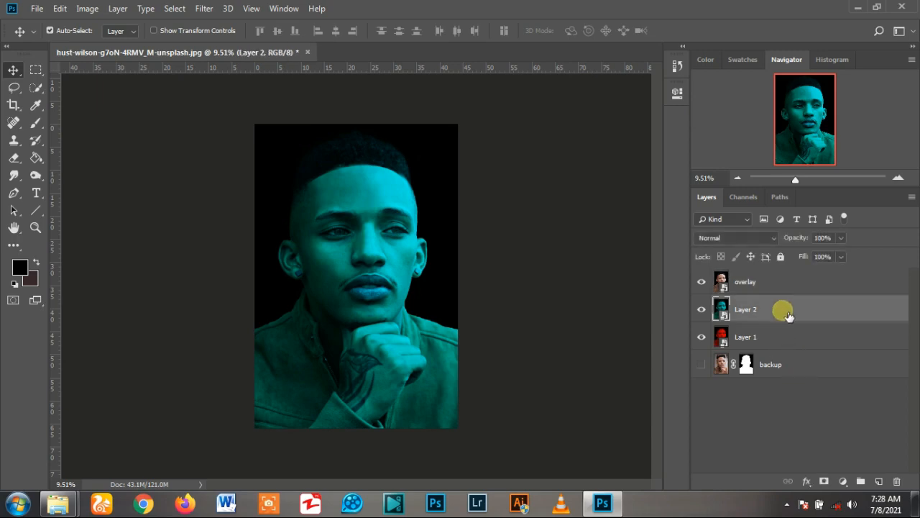
left_click(824, 482)
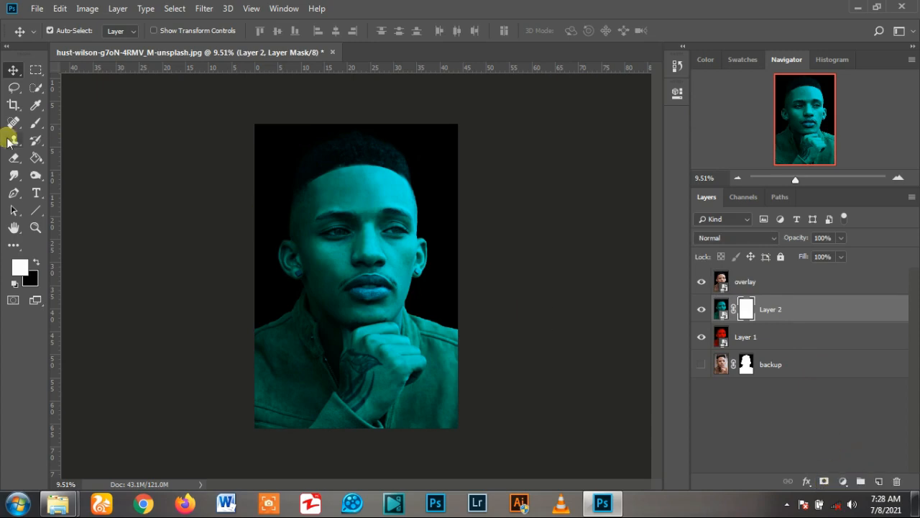
Step: Draw a black-to-white linear gradient horizontally across the face on Layer 2's mask, so the red layer shows on one side
right_click(36, 158)
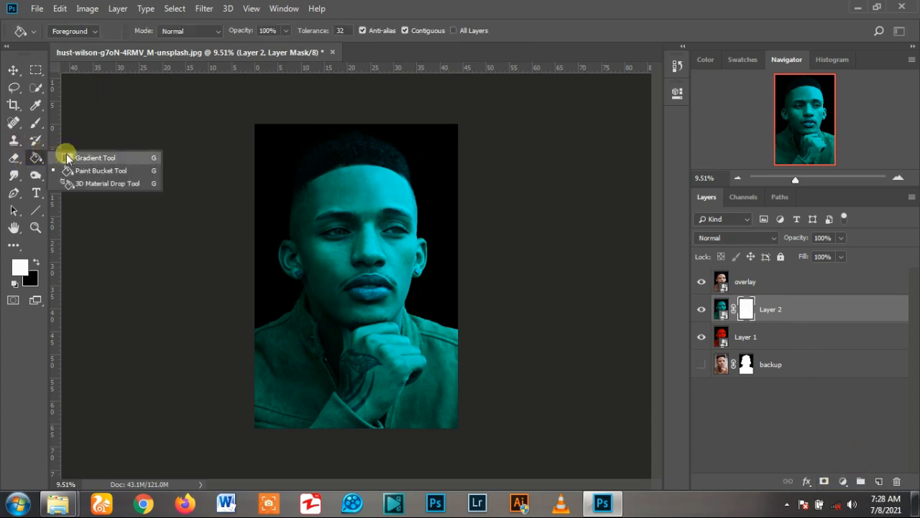
left_click(64, 154)
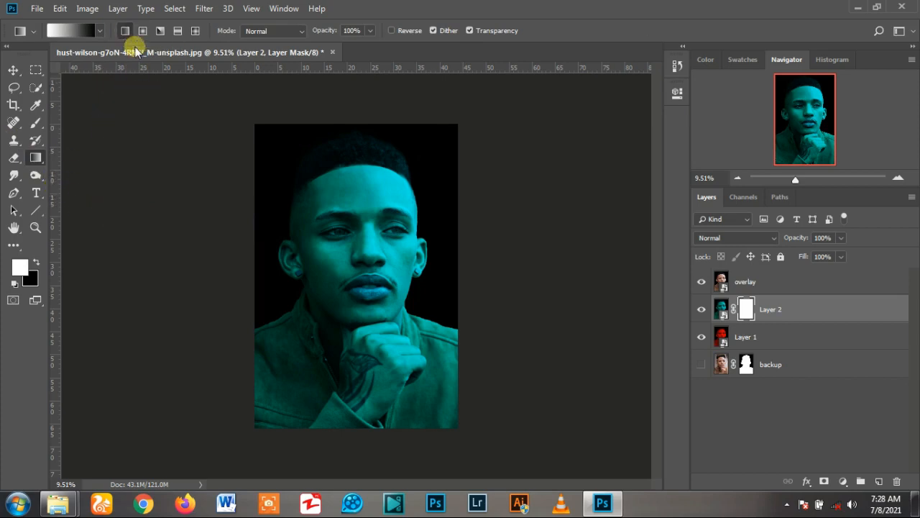
left_click(99, 31)
left_click(76, 57)
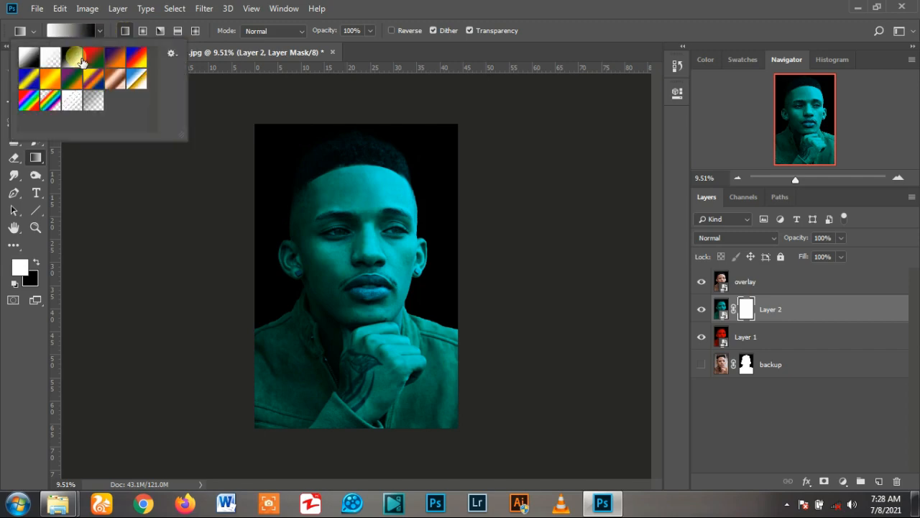
left_click_drag(81, 62, 338, 256)
scroll(338, 252, "up", 3)
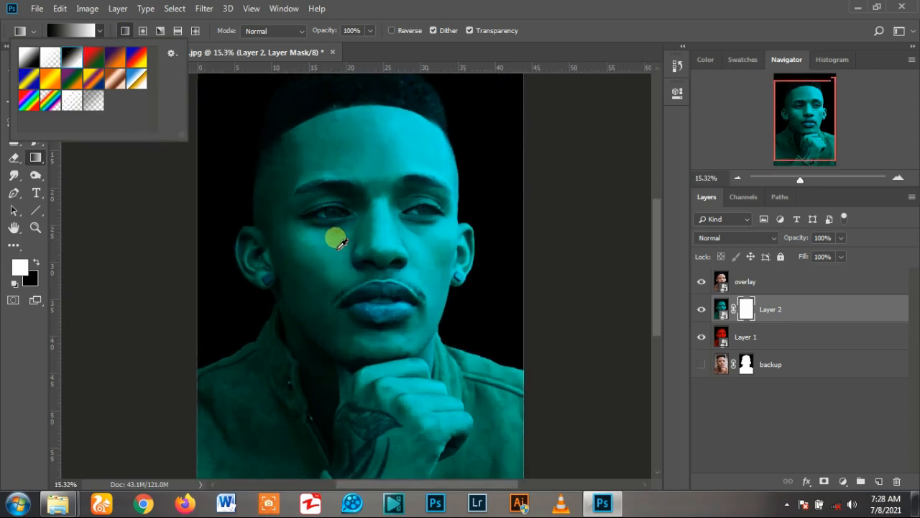
scroll(340, 242, "up", 1)
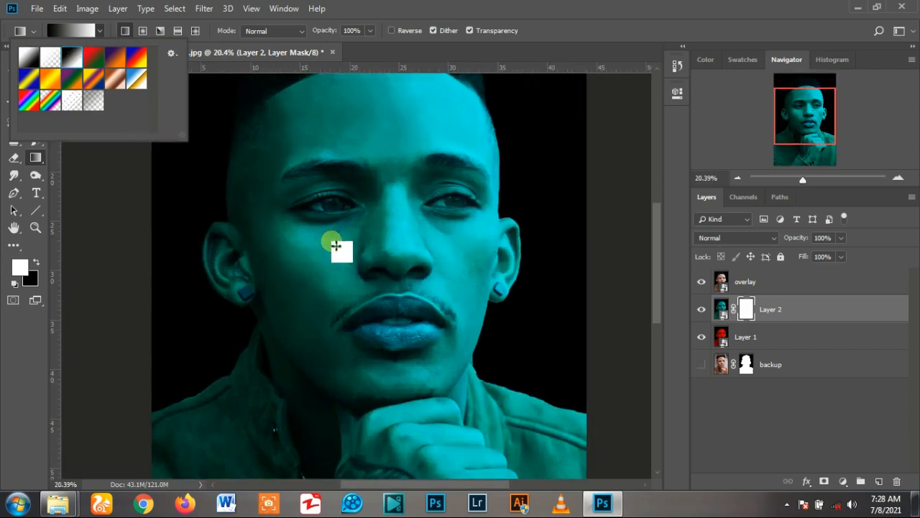
left_click_drag(326, 255, 471, 257)
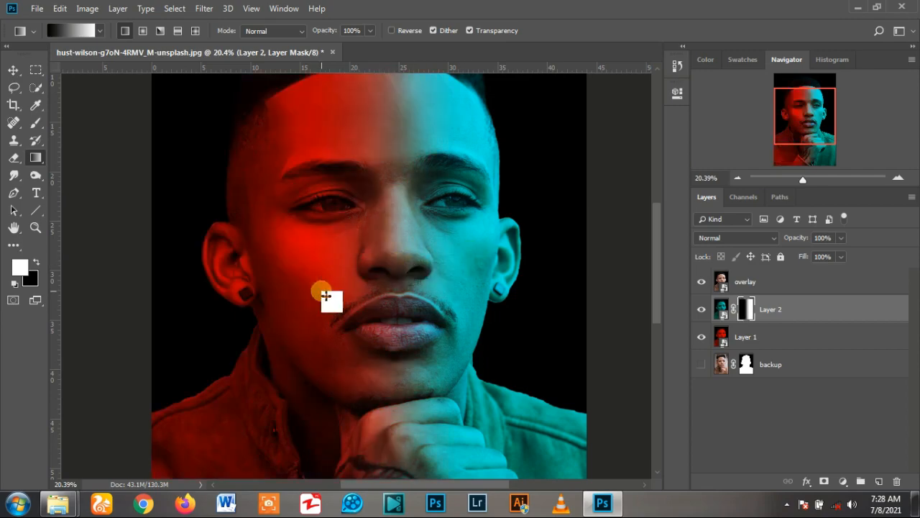
left_click(14, 69)
scroll(363, 216, "down", 5)
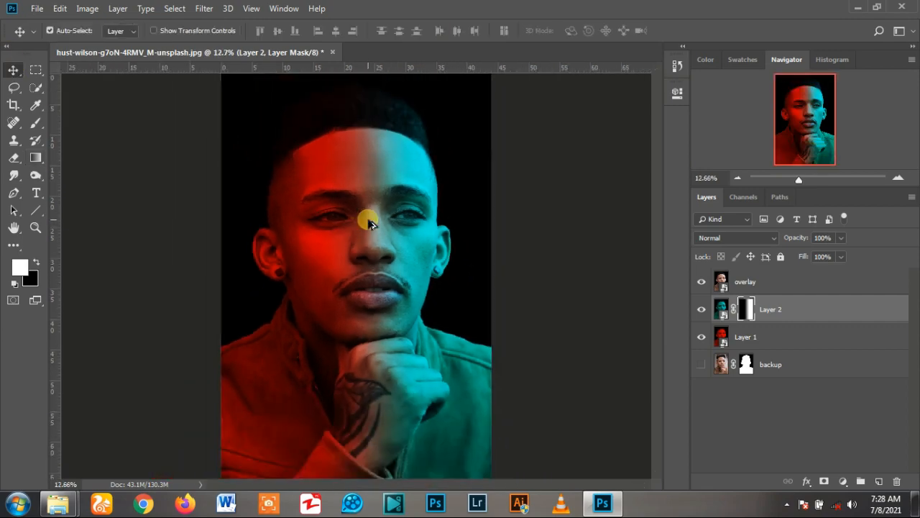
scroll(336, 247, "up", 3)
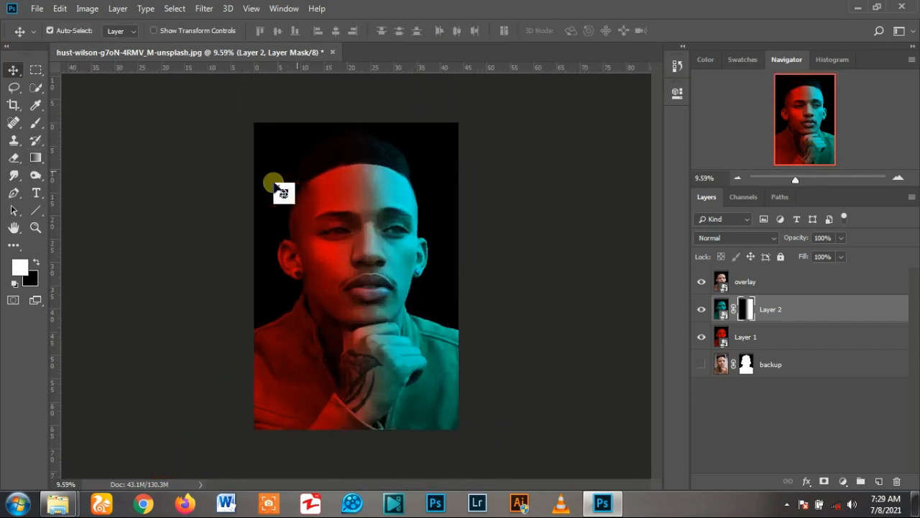
scroll(388, 290, "up", 2)
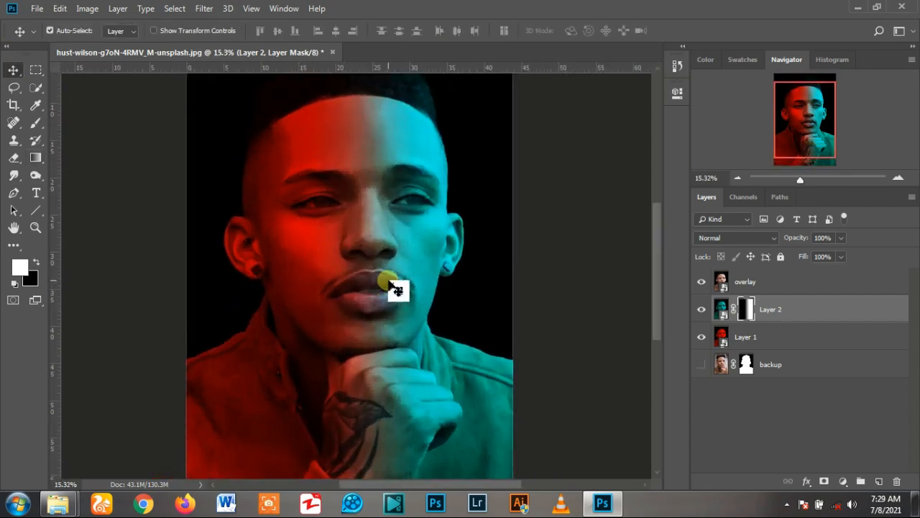
scroll(389, 290, "down", 1)
Step: Group the overlay layer, Layer 2 and Layer 1 together, leaving the backup layer out
key("g")
key("x")
left_click(786, 332, "shift")
left_click(791, 286, "shift")
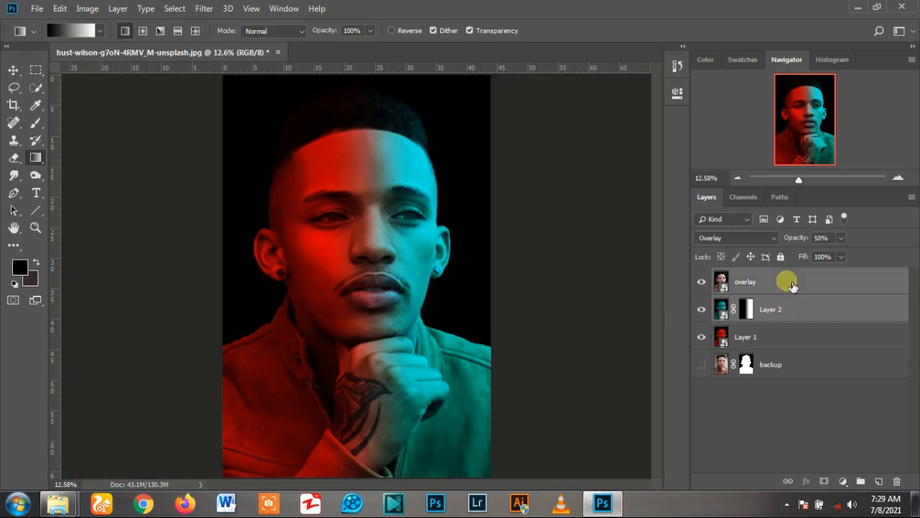
left_click(782, 340, "shift")
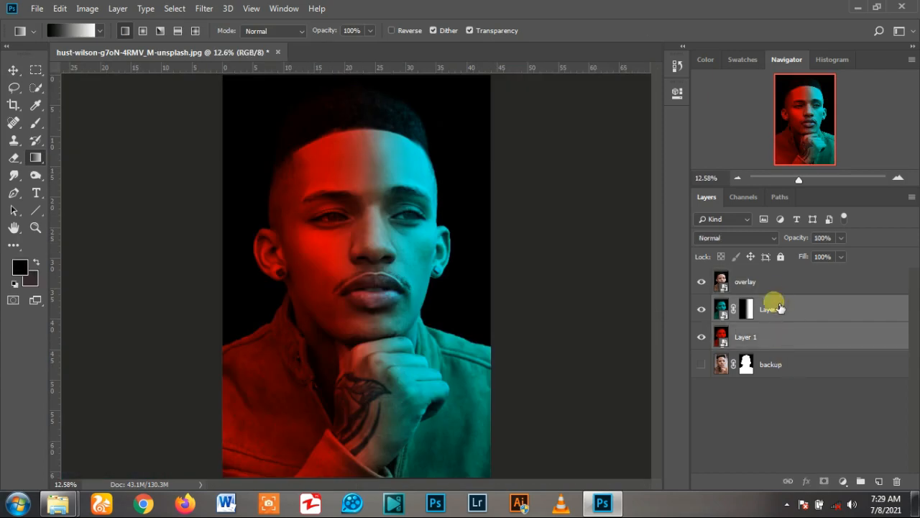
left_click(780, 282, "shift")
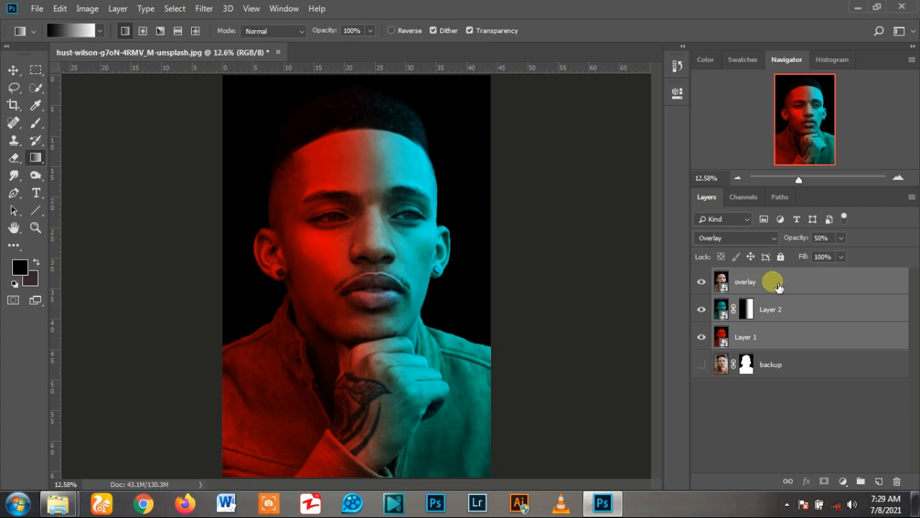
key("ctrl+g")
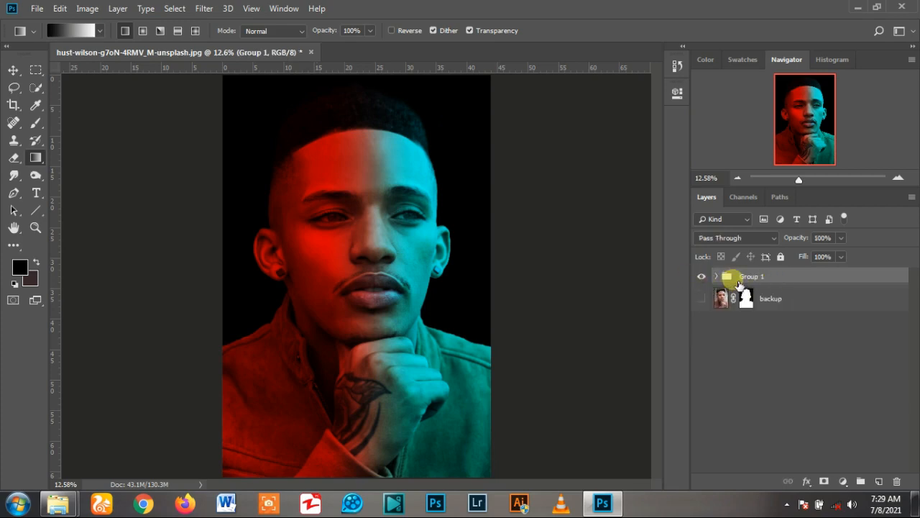
Step: Duplicate Group 1 with the original hidden, and convert the copy into a smart object
key("ctrl+j")
left_click(700, 293)
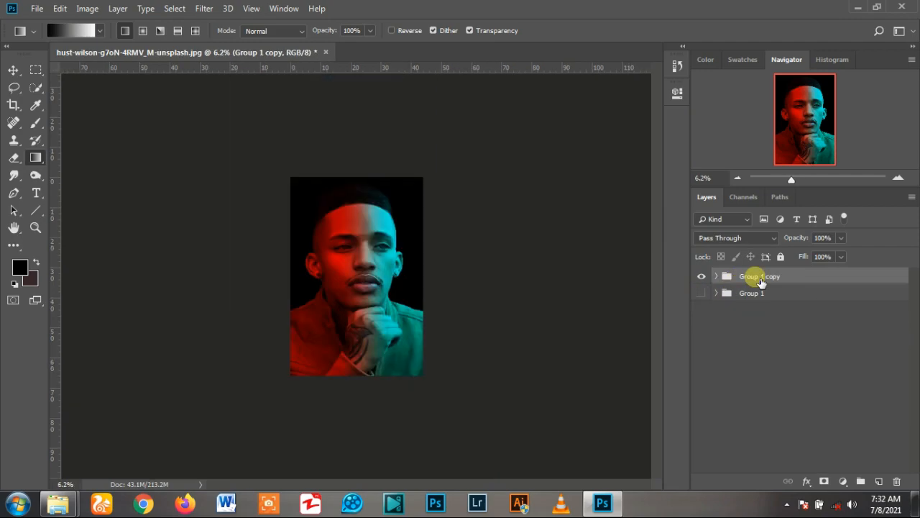
left_click(911, 196)
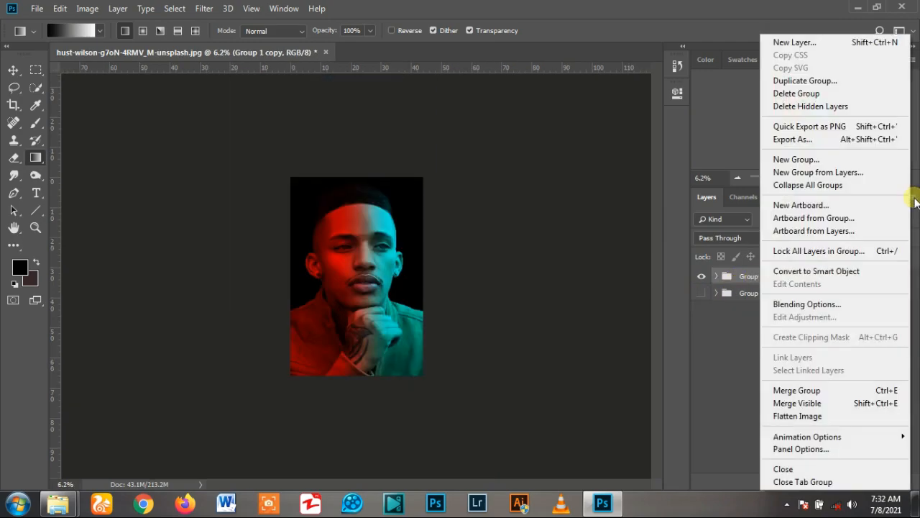
left_click(846, 272)
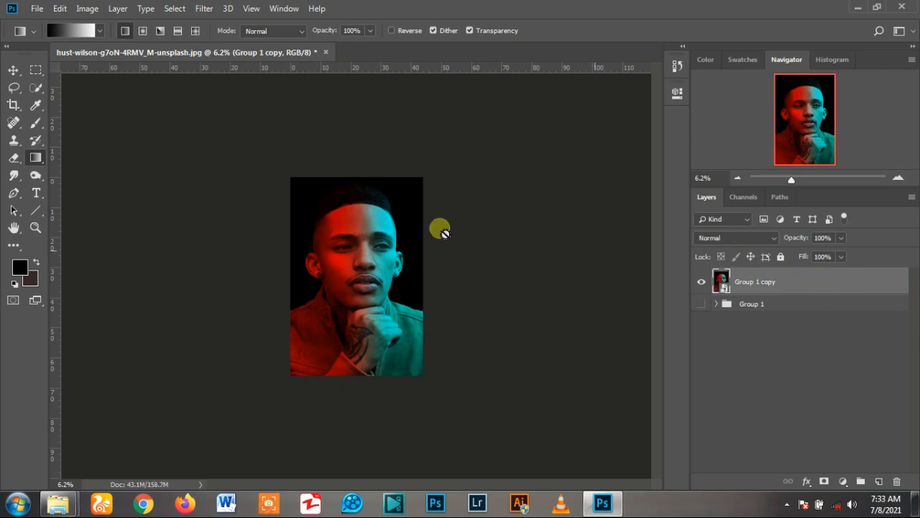
Step: Open the Filter Gallery for the smart object and choose the Artistic filter Paint Daubs
key("ctrl+plus")
left_click(14, 70)
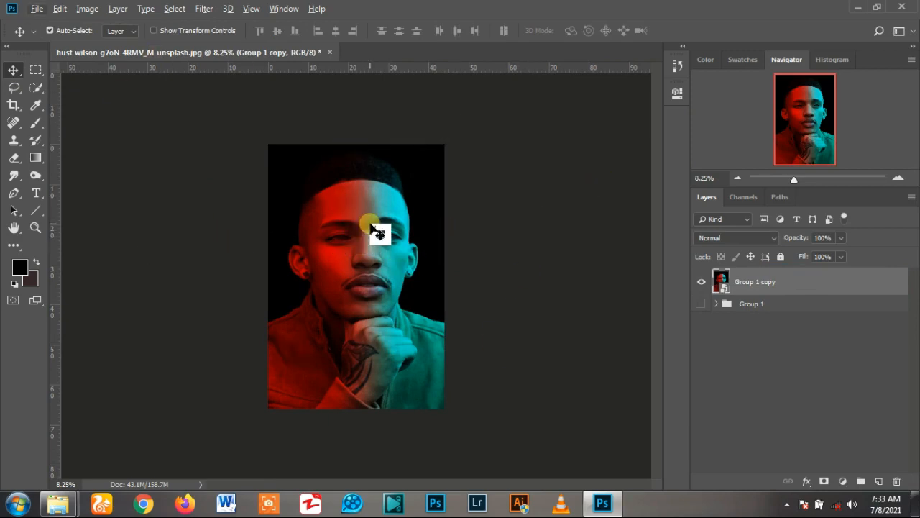
left_click(206, 8)
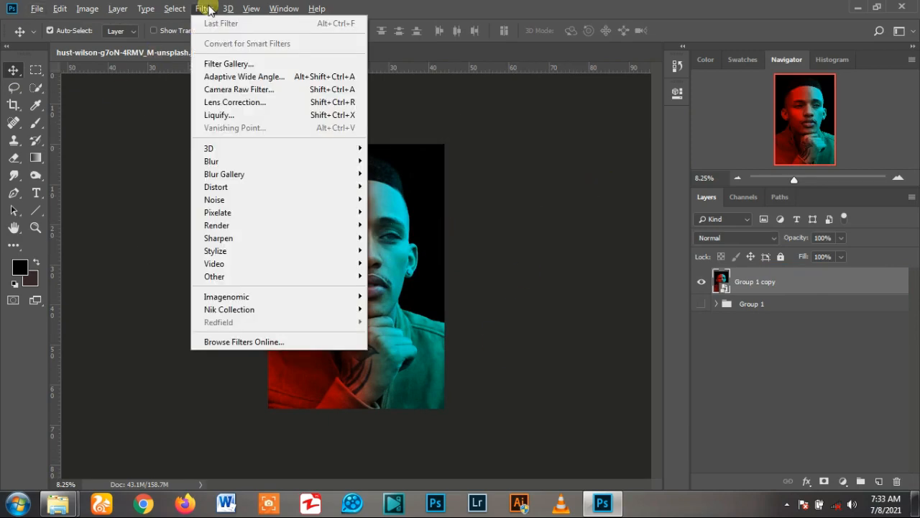
left_click(229, 65)
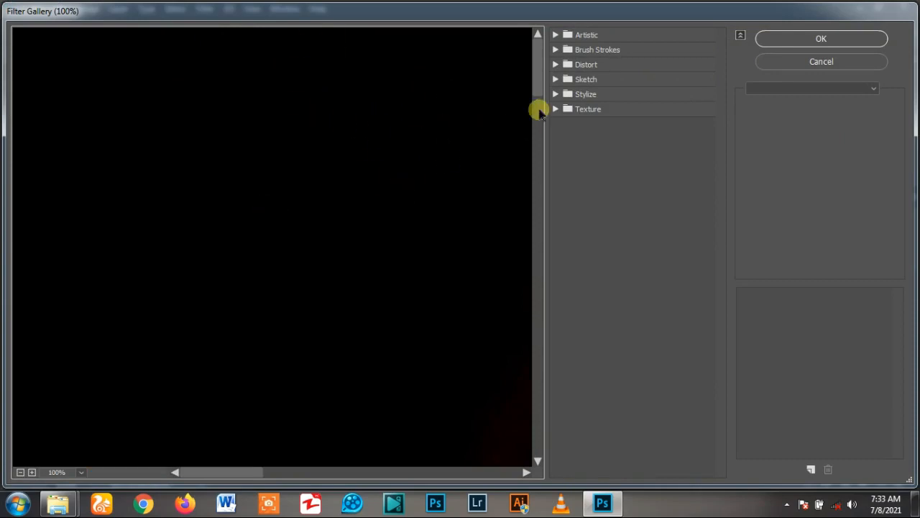
left_click(555, 35)
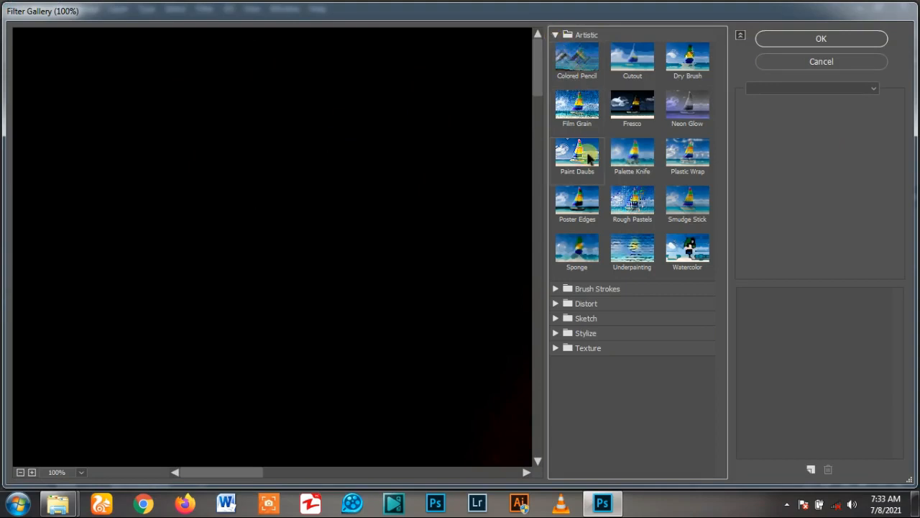
left_click(586, 158)
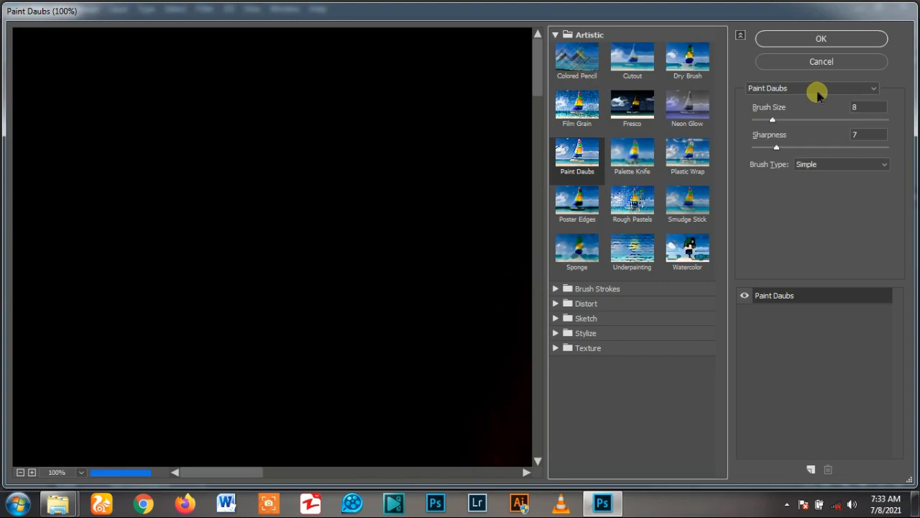
Step: Apply Paint Daubs with brush size 1, sharpness 14 and the Simple brush type
left_click(871, 107)
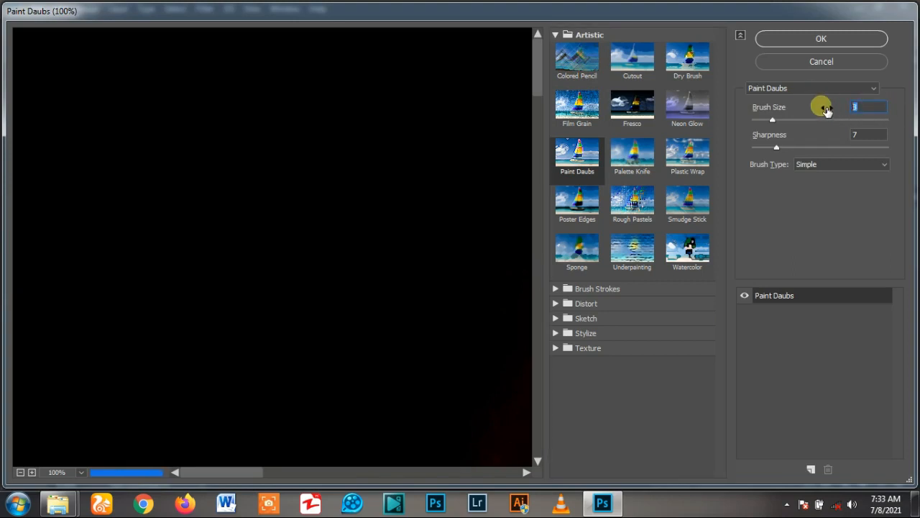
type("1")
left_click(872, 135)
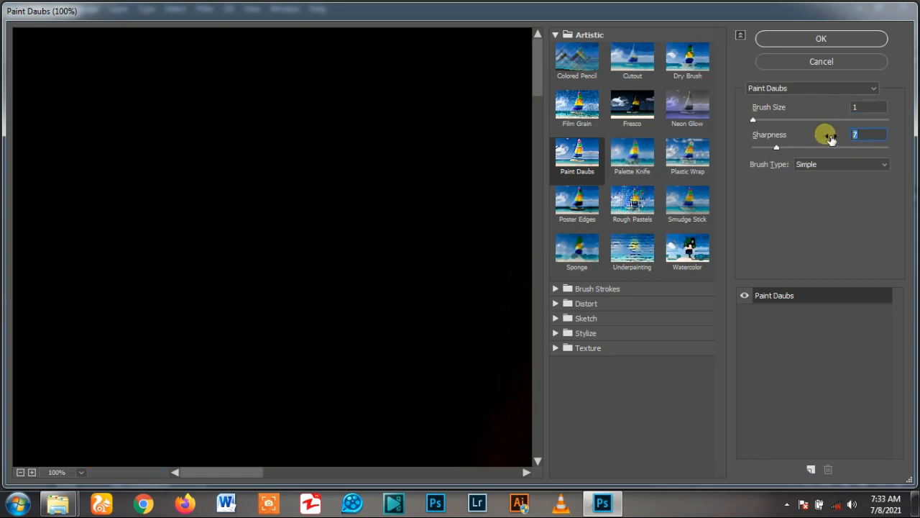
type("10")
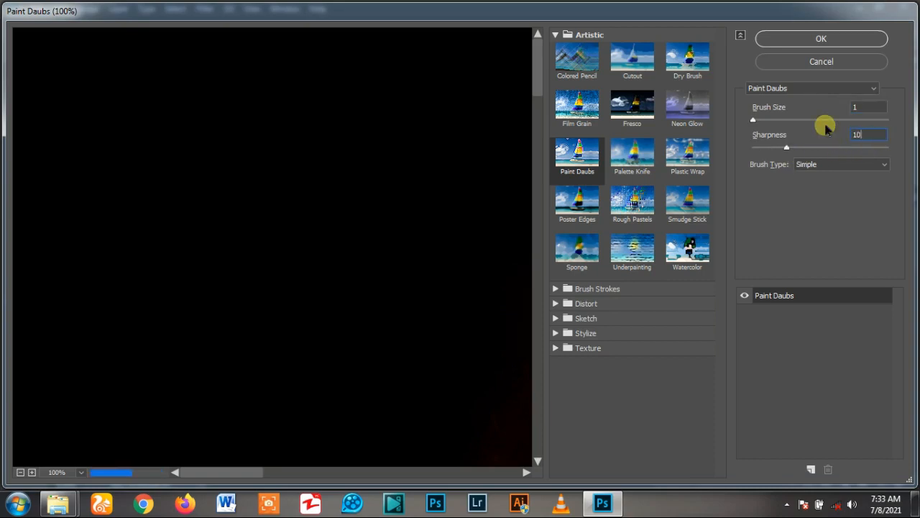
key("BackSpace")
type("4")
left_click(830, 165)
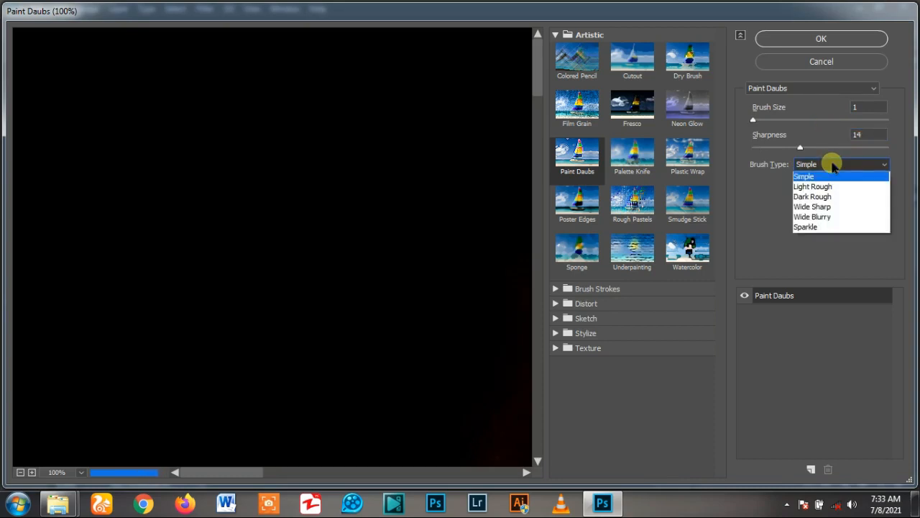
left_click(833, 177)
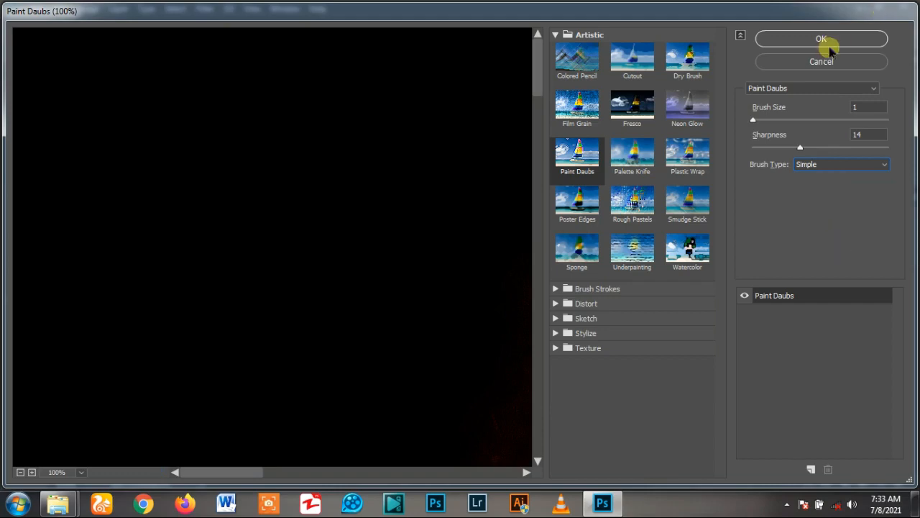
left_click(825, 43)
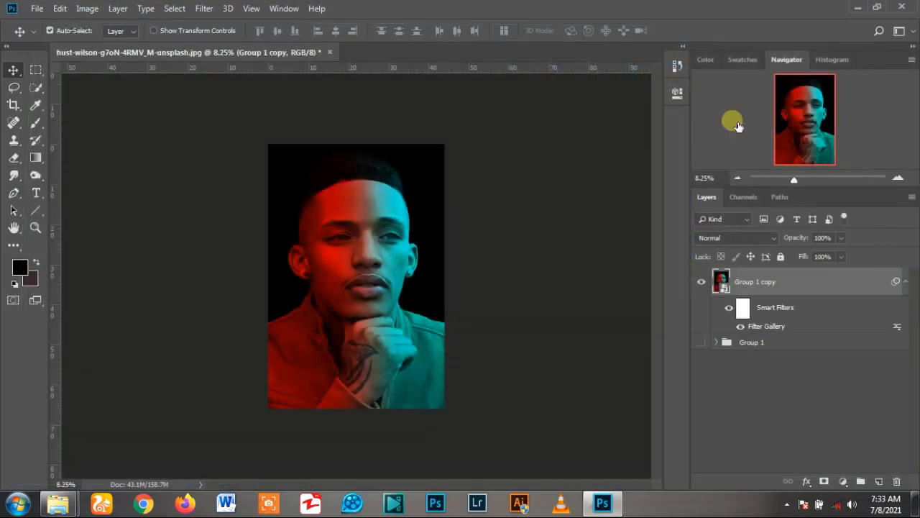
Step: Examine the filtered portrait up close and as a whole, and collapse the smart object's filter list
scroll(363, 227, "up", 5)
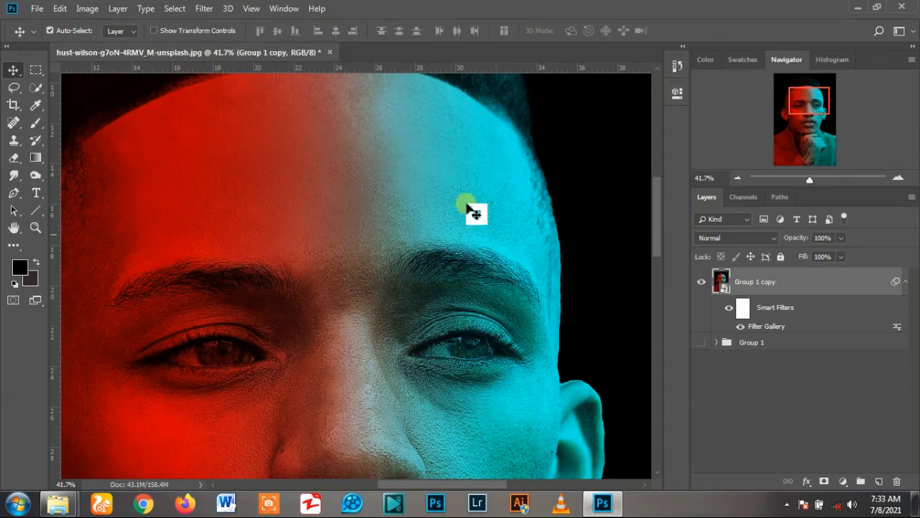
scroll(431, 198, "down", 5)
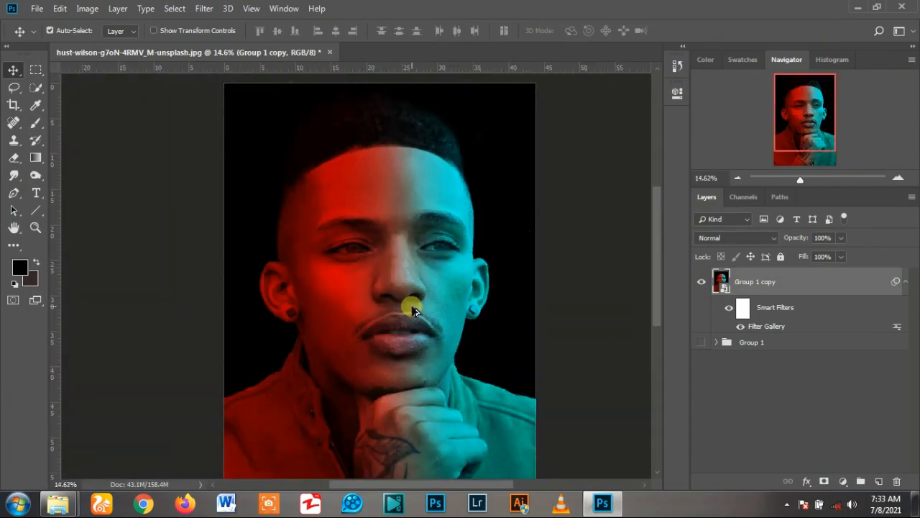
scroll(410, 302, "down", 3)
scroll(287, 262, "up", 2)
scroll(354, 279, "up", 1)
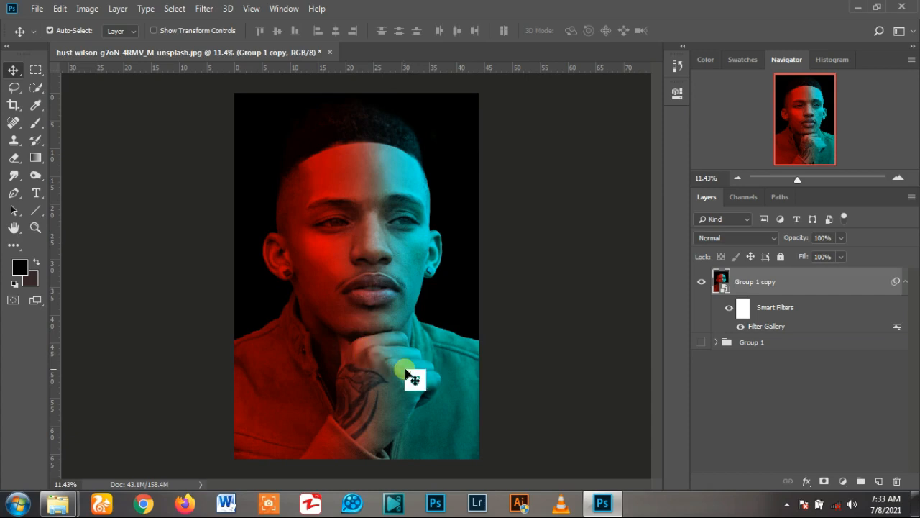
left_click(905, 282)
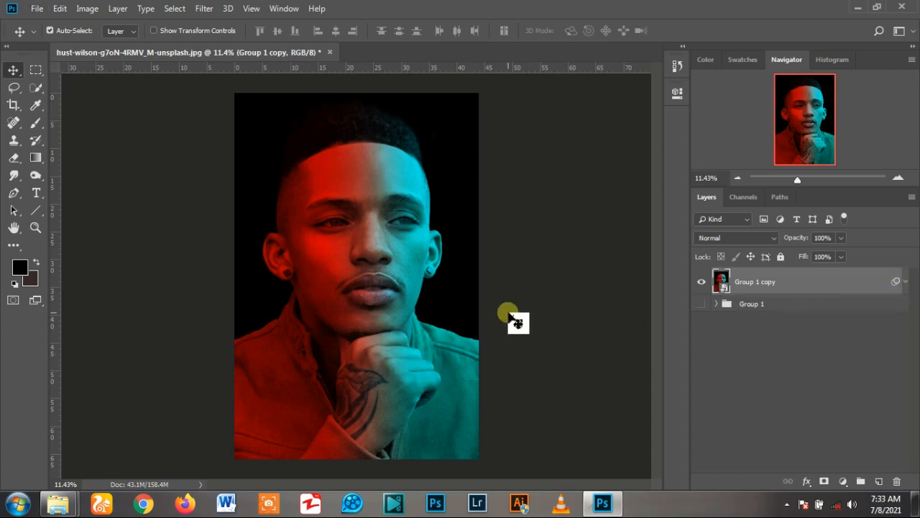
scroll(508, 308, "down", 2)
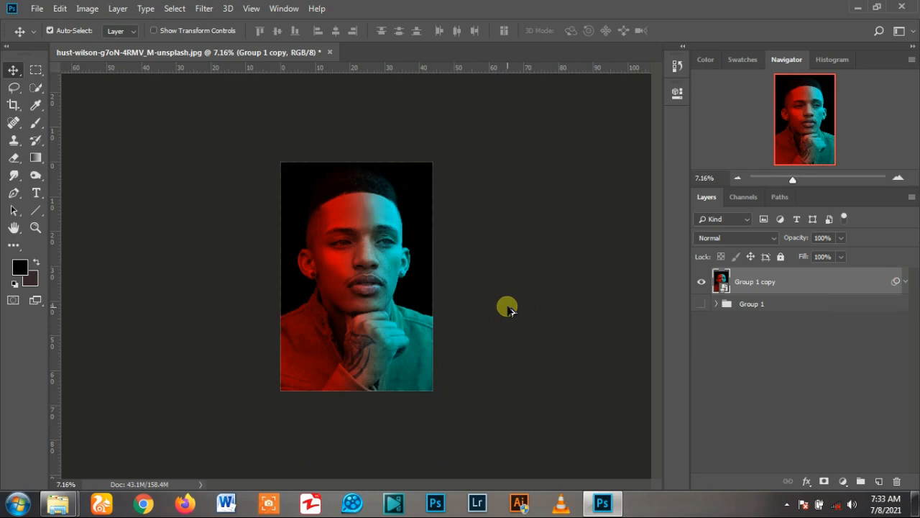